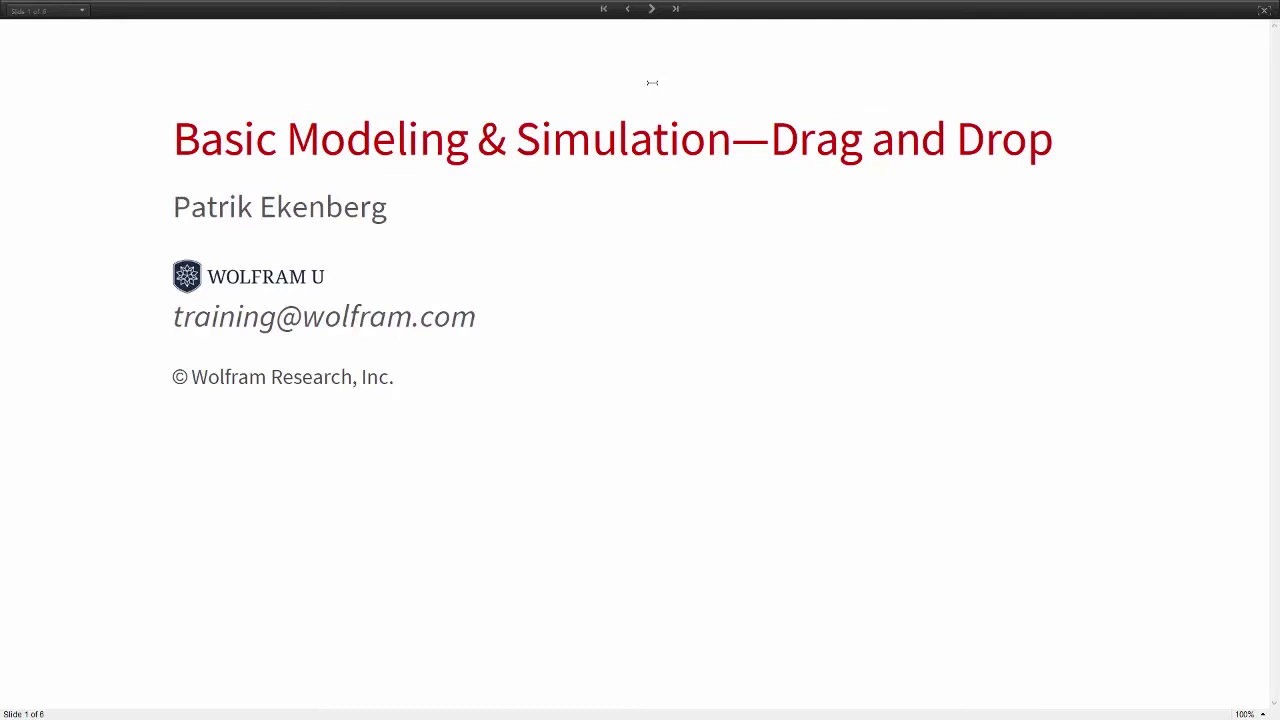
- Advance the Mathematica slideshow past the title slide to the Outline slide
left_click(650, 9)
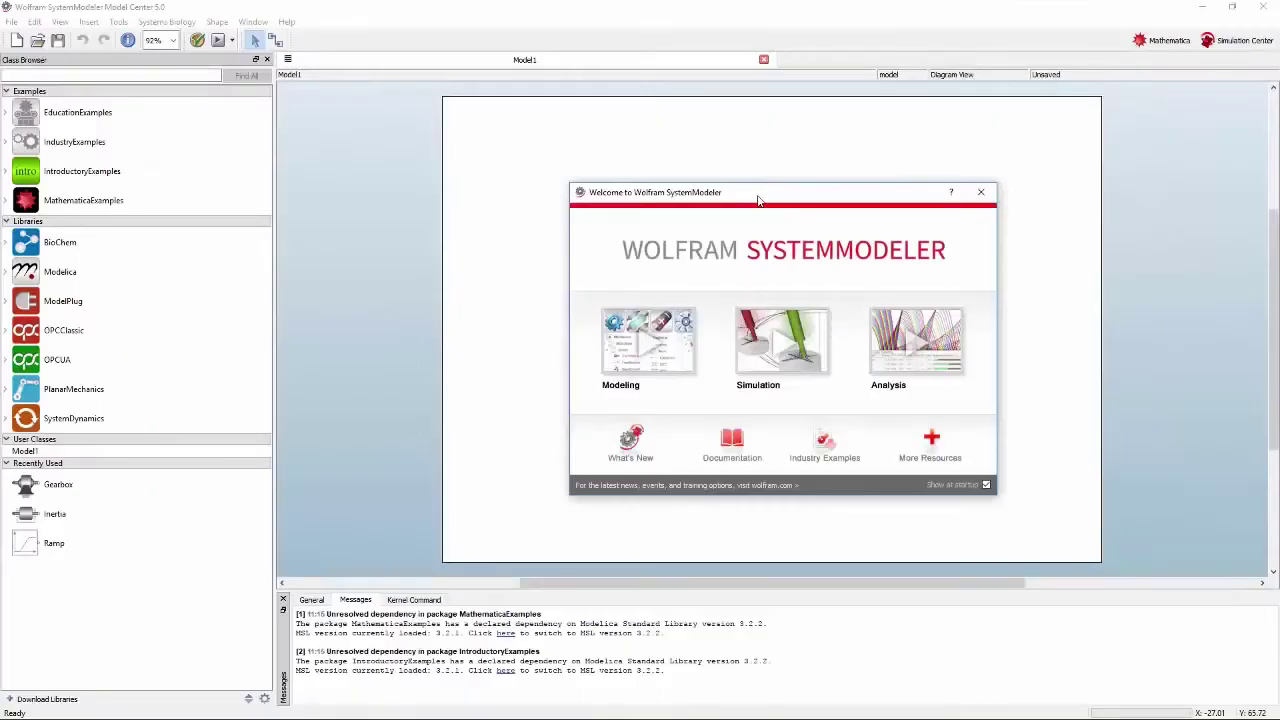
- Dismiss the welcome screen and select InvertedPendulum under IntroductoryExamples › Systems
left_click(983, 194)
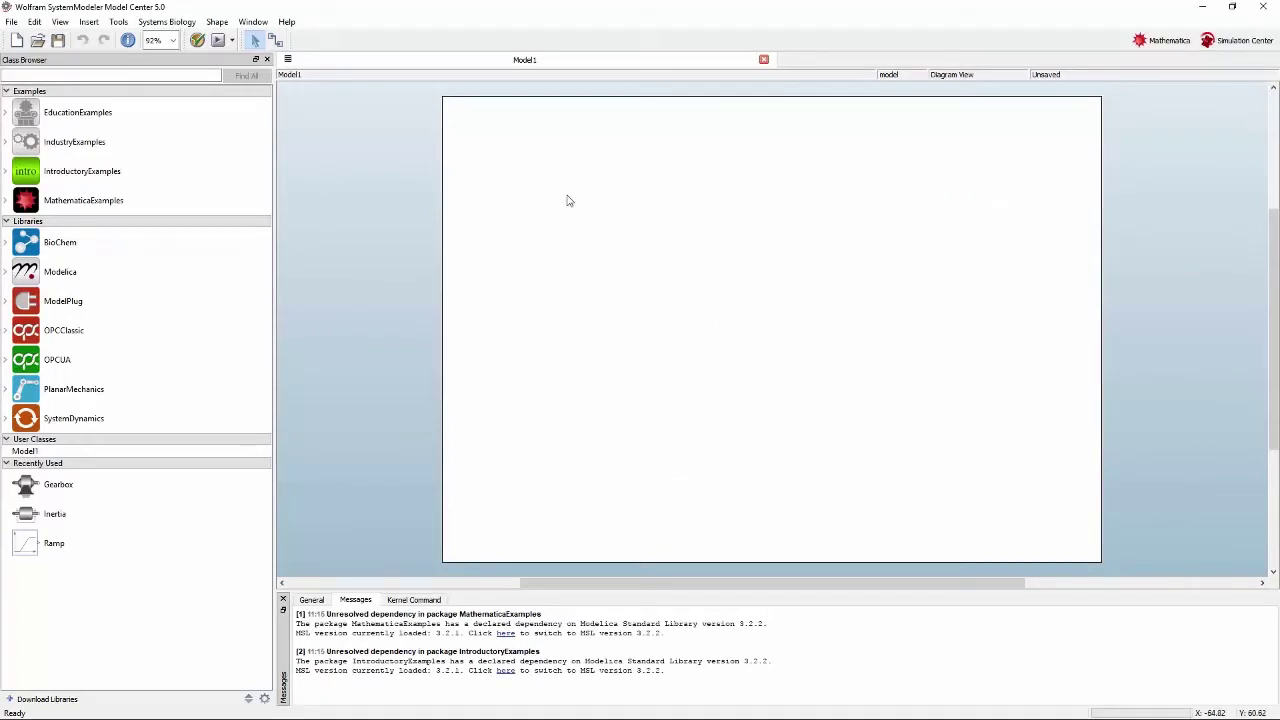
left_click(7, 172)
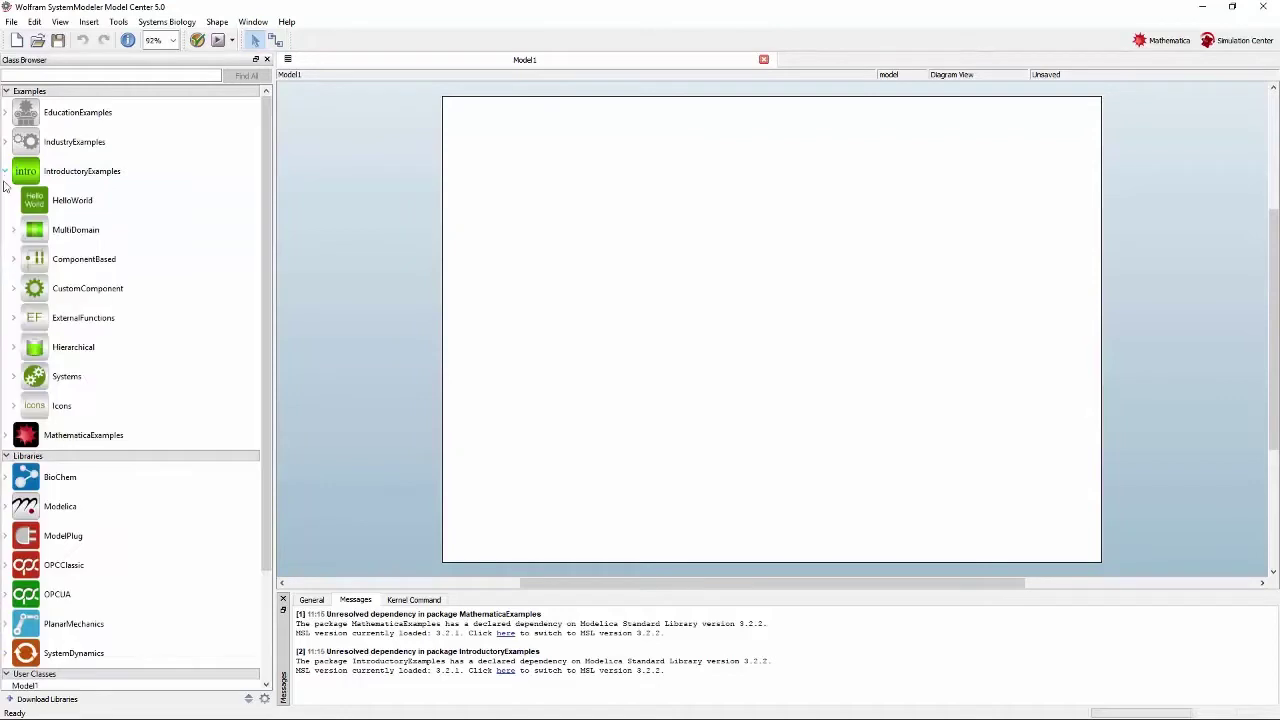
left_click(28, 386)
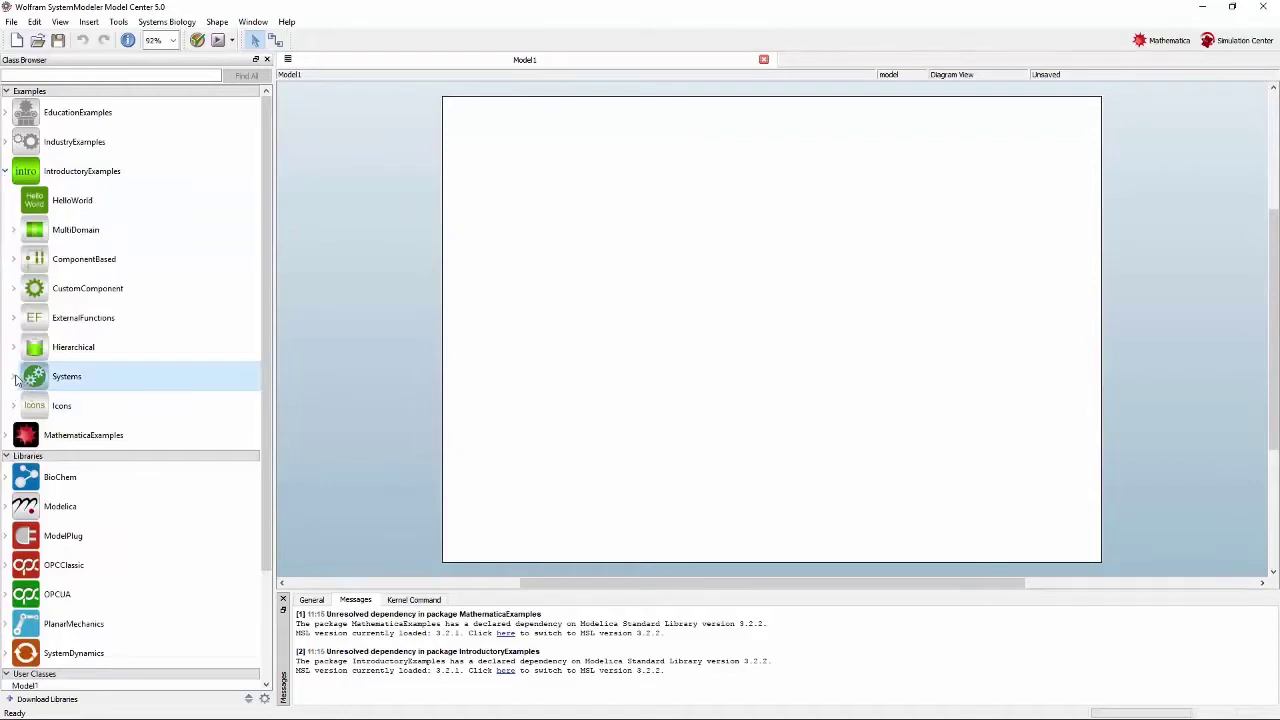
left_click(13, 376)
left_click(72, 430)
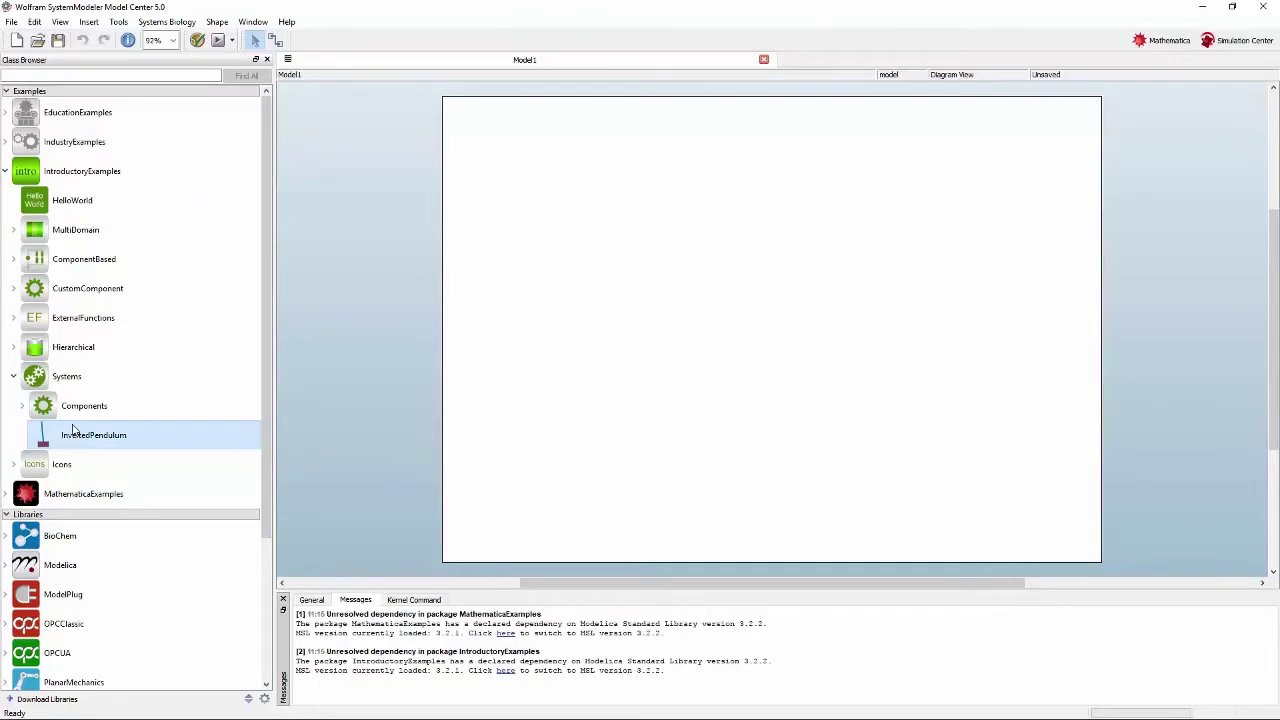
- Open the InvertedPendulum diagram and reveal its motor's ElectricalMotor class in the Class Browser
double_click(72, 430)
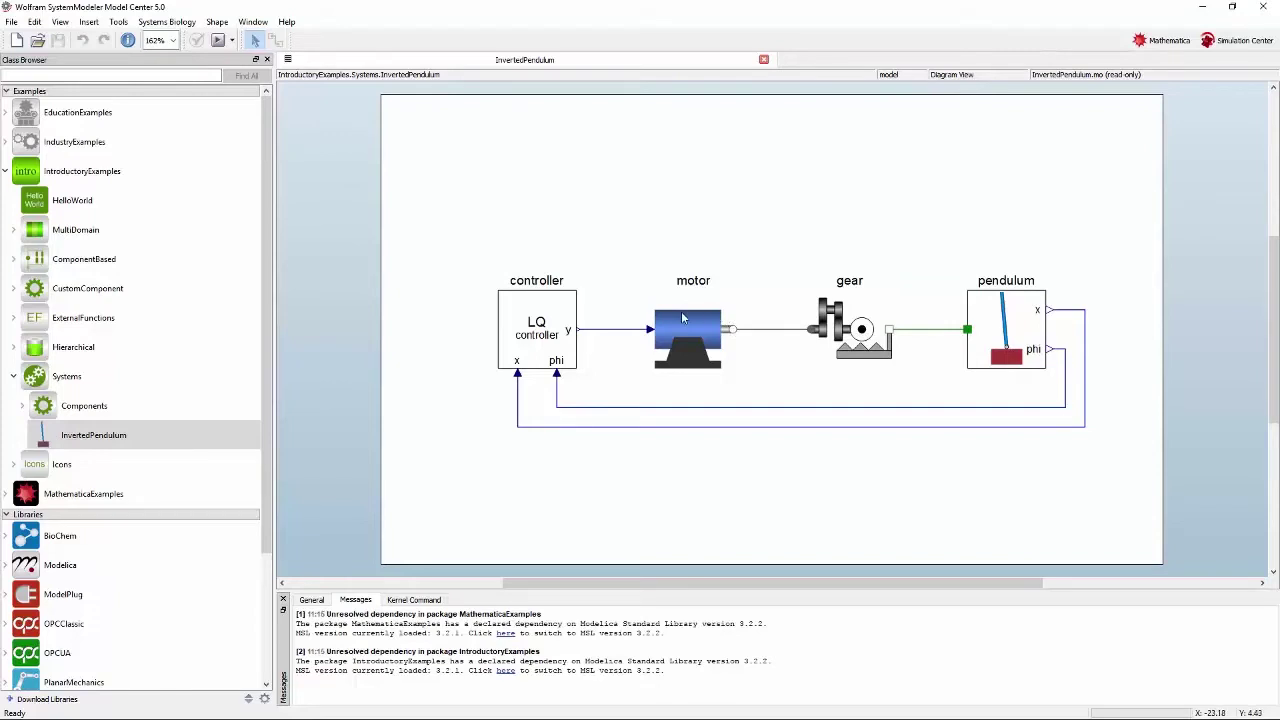
left_click(683, 318)
right_click(683, 318)
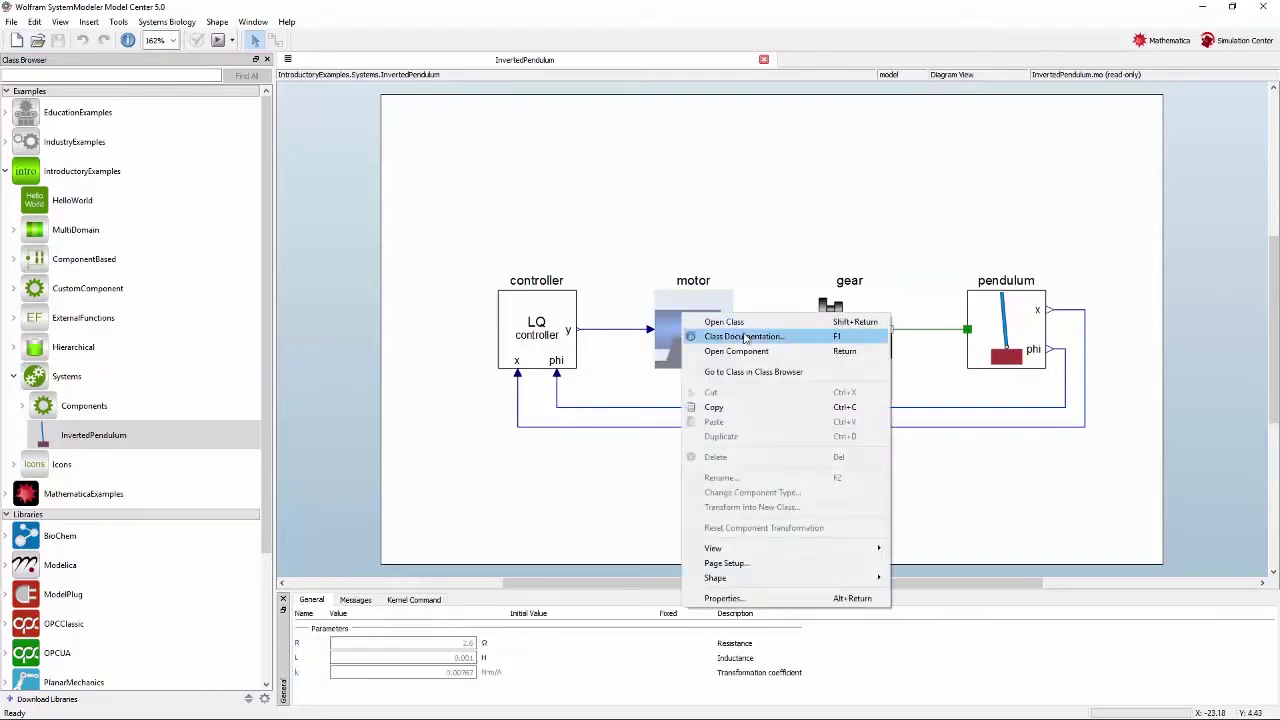
left_click(757, 372)
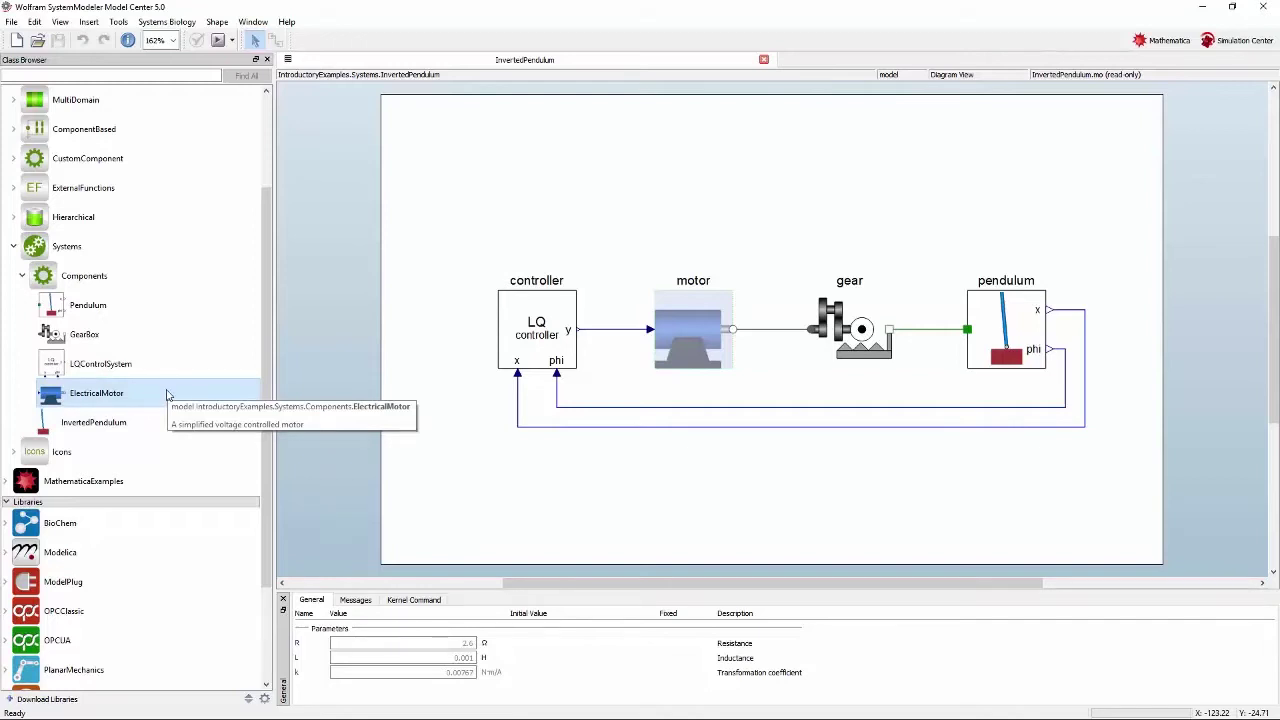
- Open ElectricalMotor and inspect its resistor (R=2.6), voltage source and input u
double_click(96, 393)
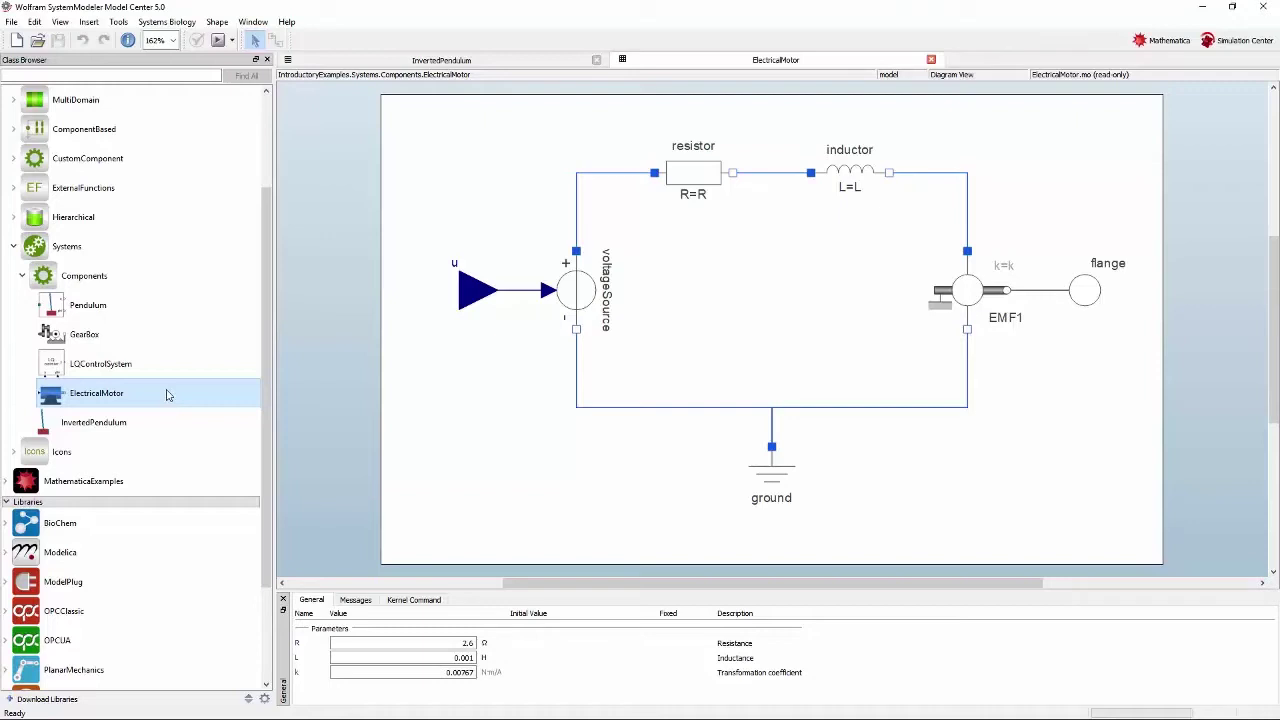
left_click(693, 186)
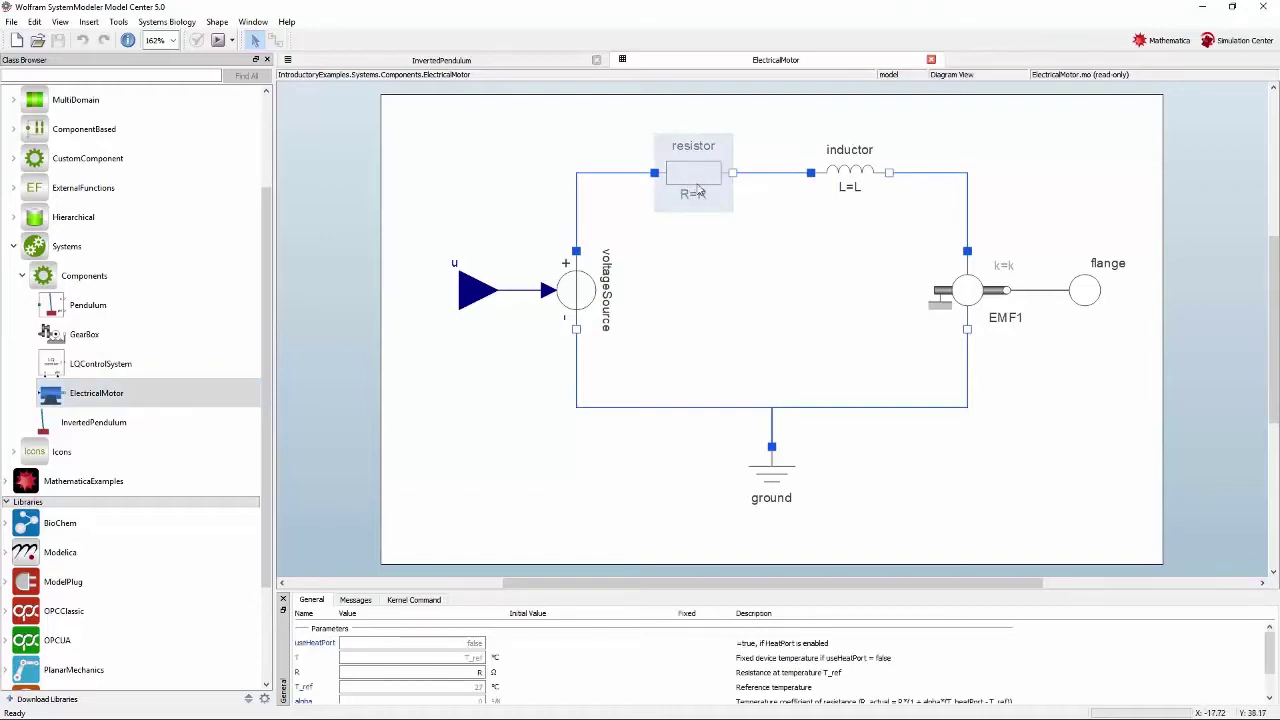
left_click(584, 293)
left_click(487, 322)
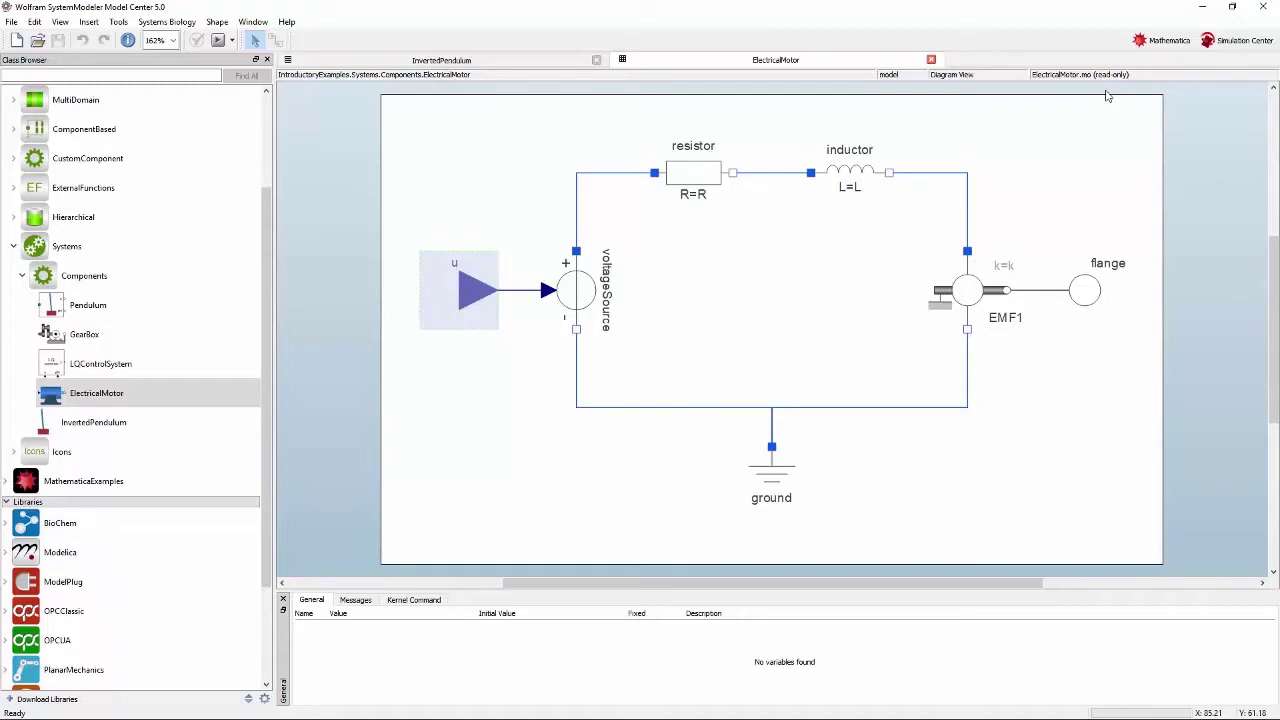
left_click(177, 393)
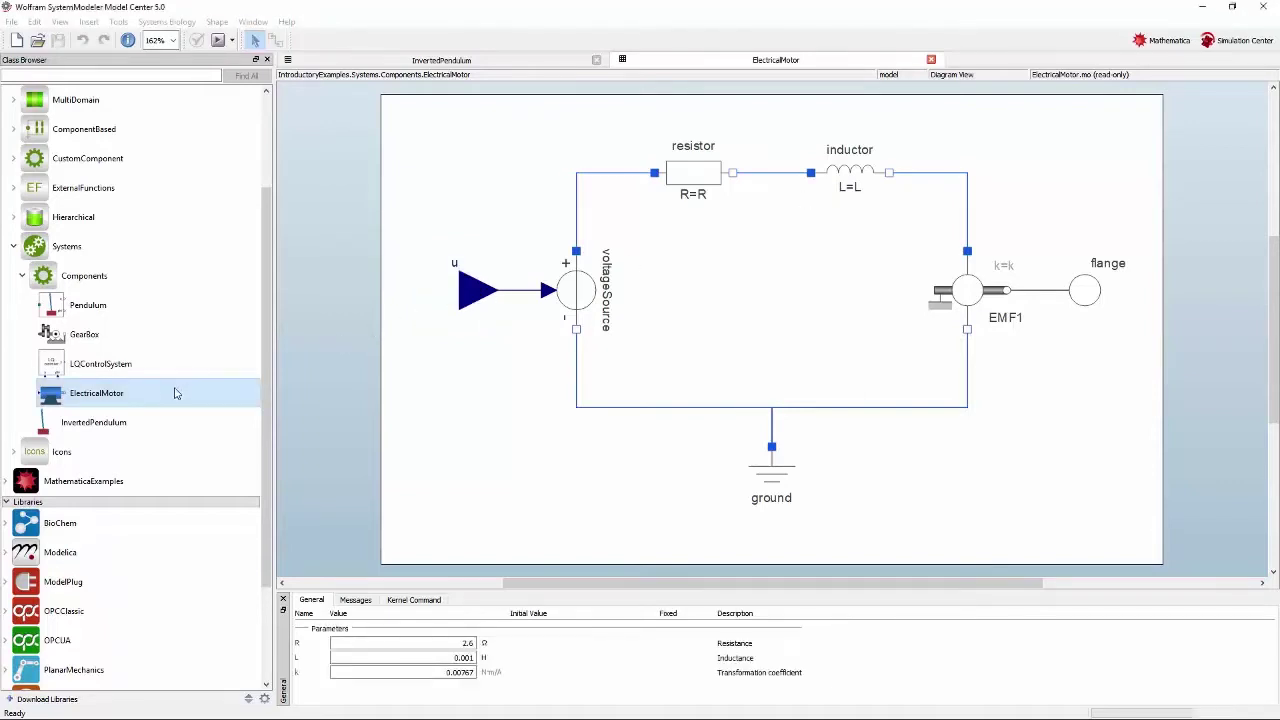
- Duplicate the ElectricalMotor class as a renamed copy called DCMotor
right_click(177, 393)
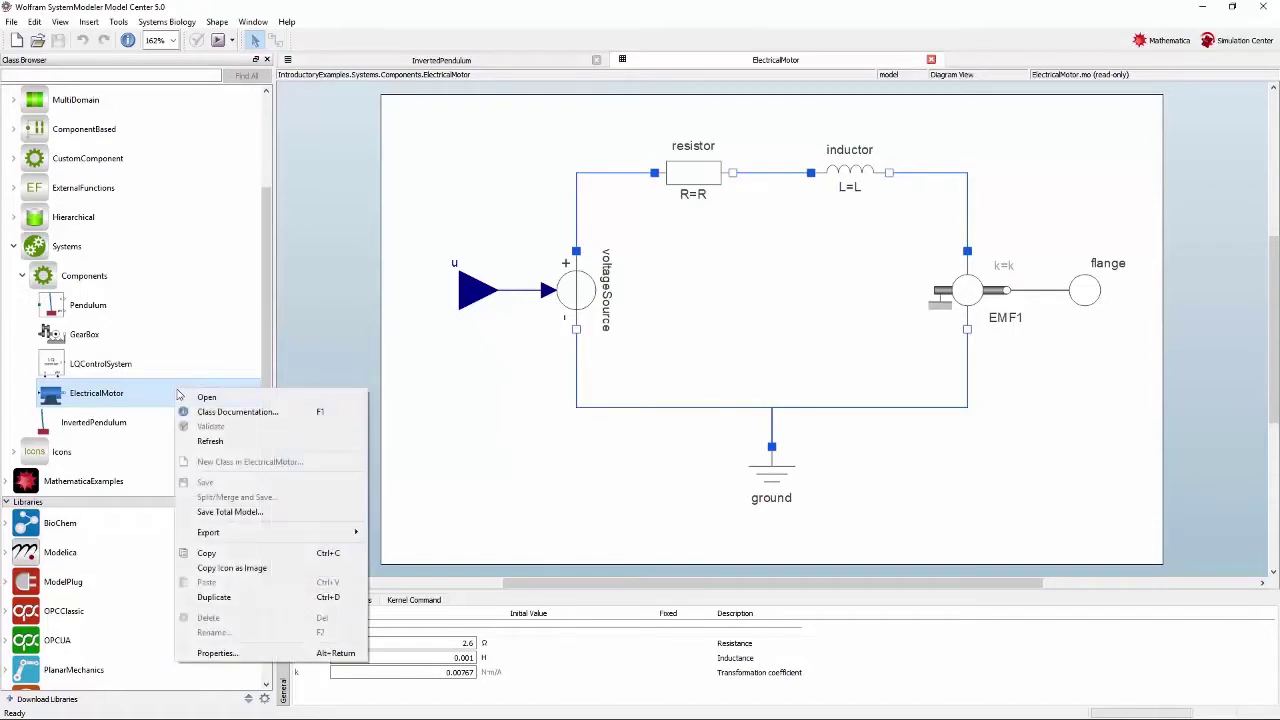
left_click(326, 597)
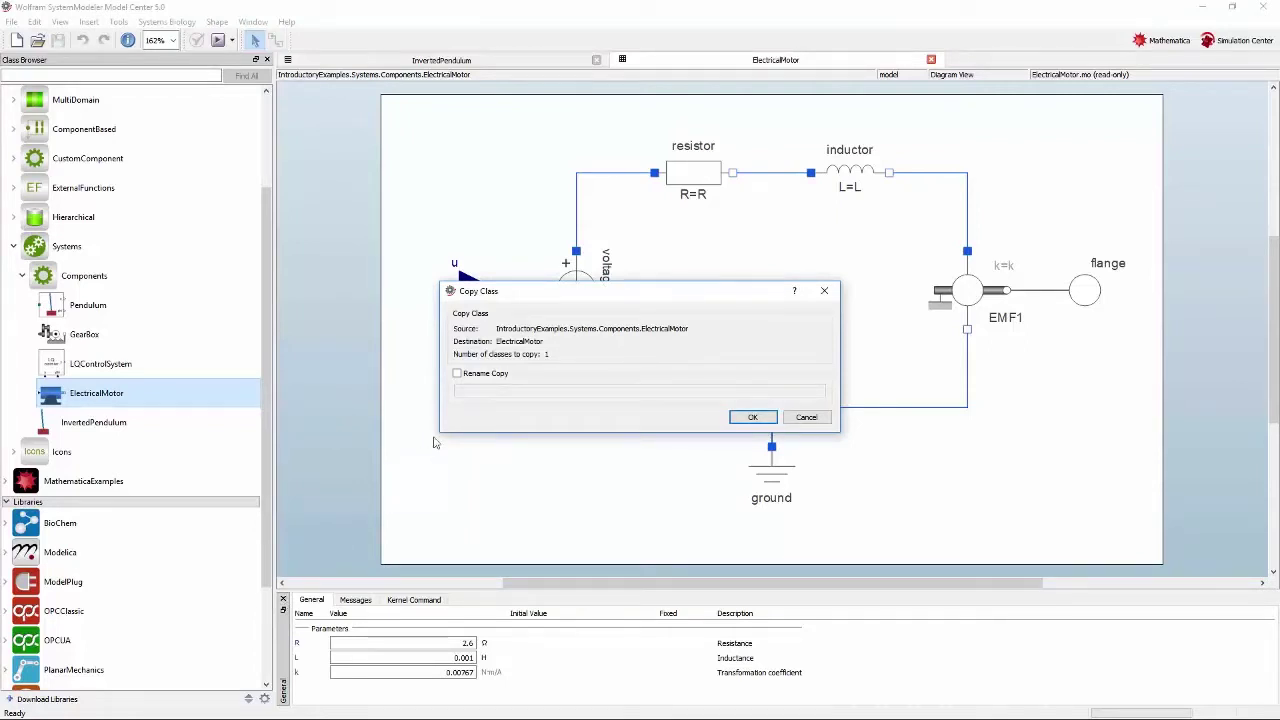
left_click(470, 375)
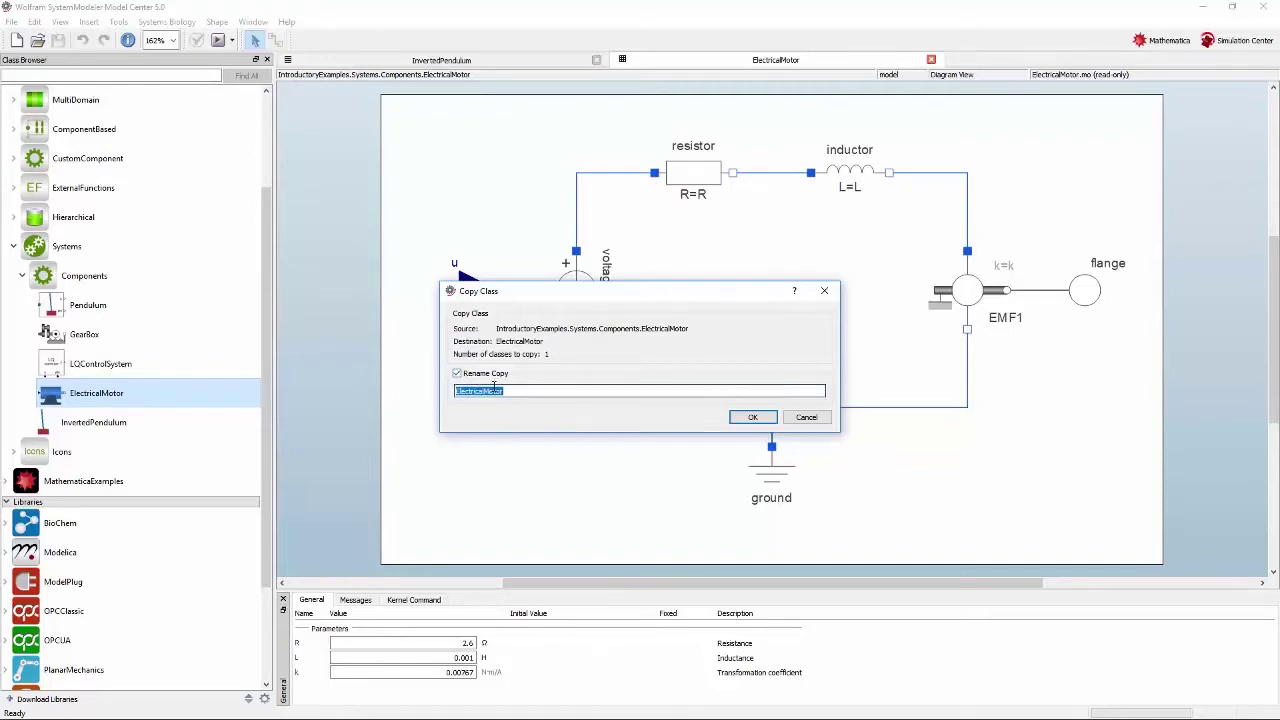
type("DCMotor")
left_click(748, 419)
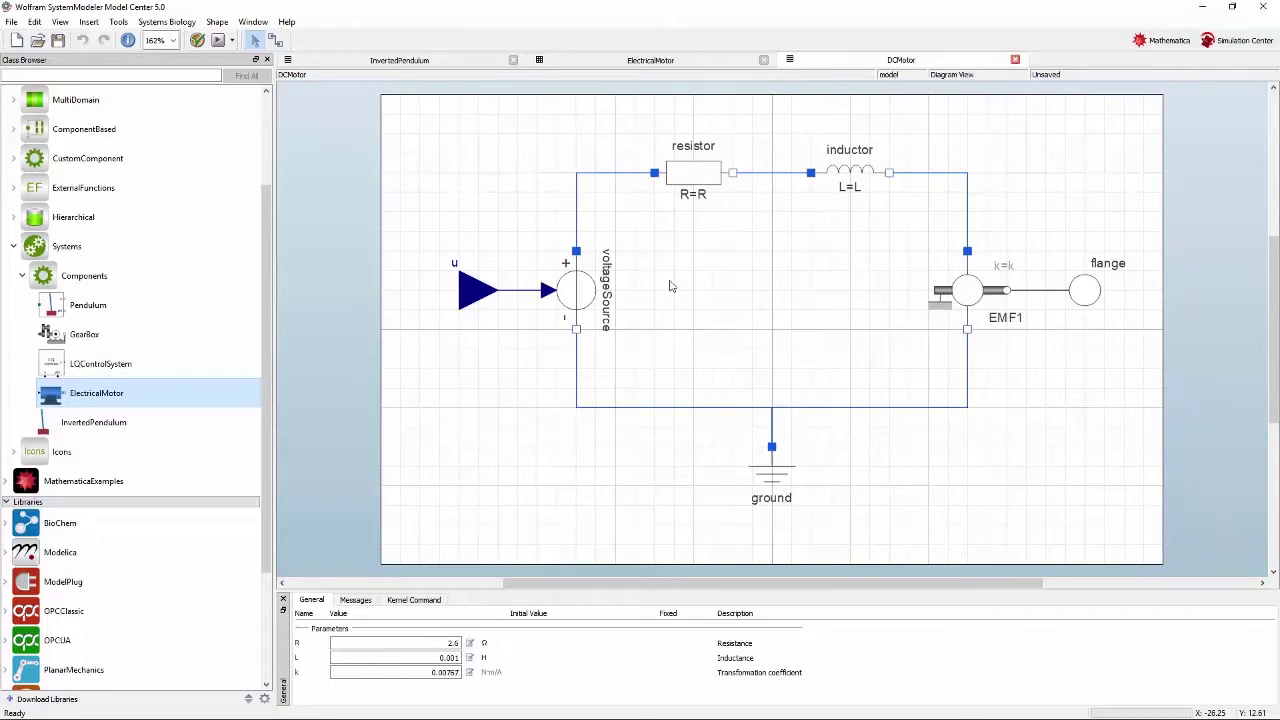
- Save the new DCMotor model to the Drag-and-Drop folder as DCMotor.mo
key("ctrl+s")
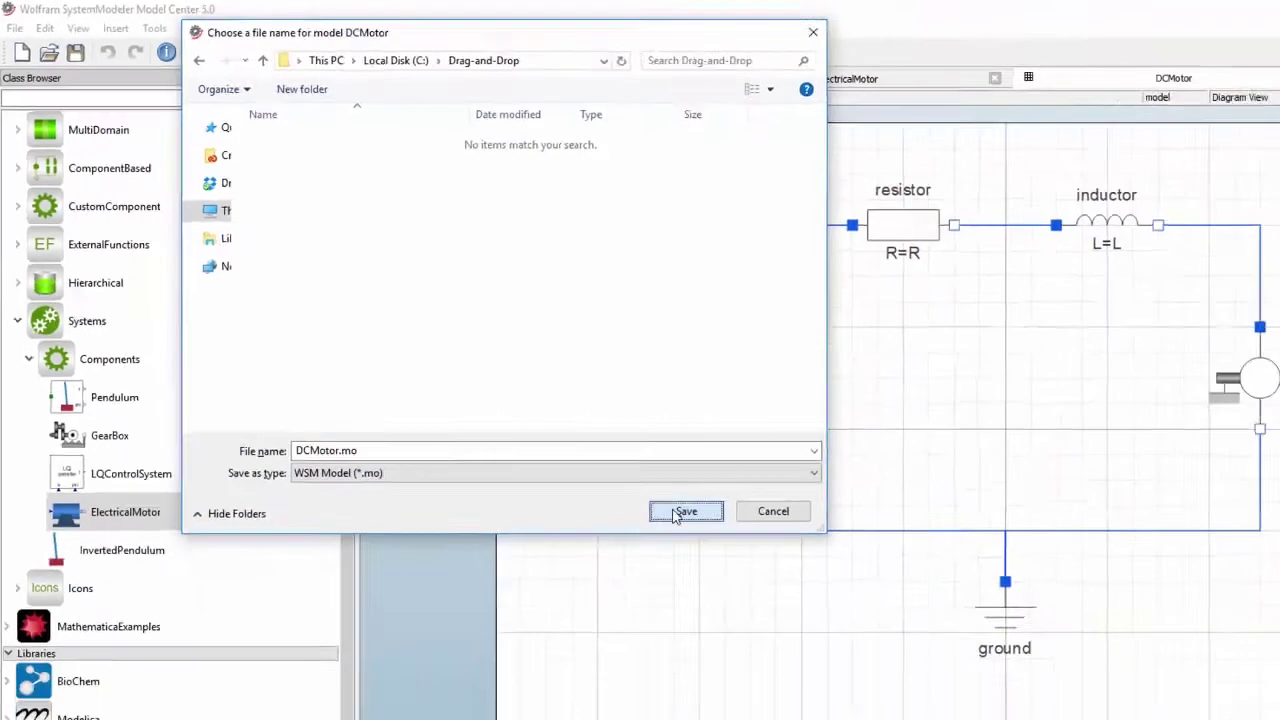
left_click(880, 668)
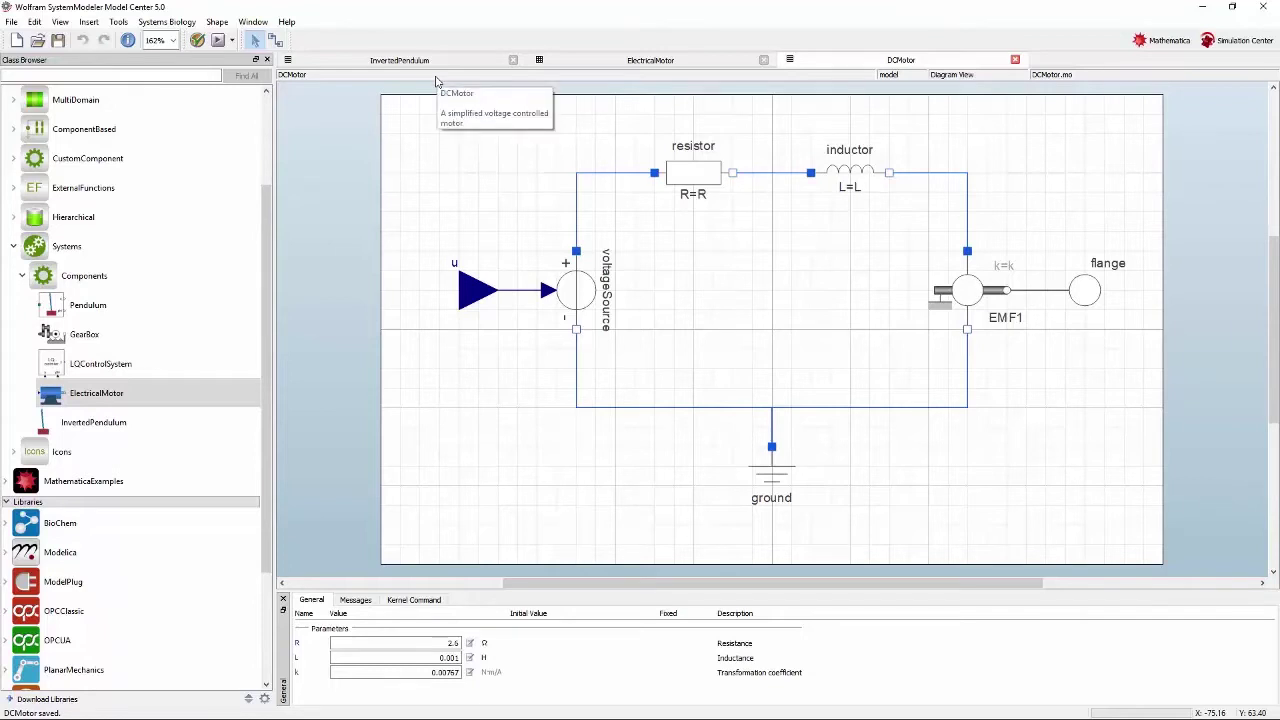
- Close every open model except DCMotor with Close All But This
right_click(909, 66)
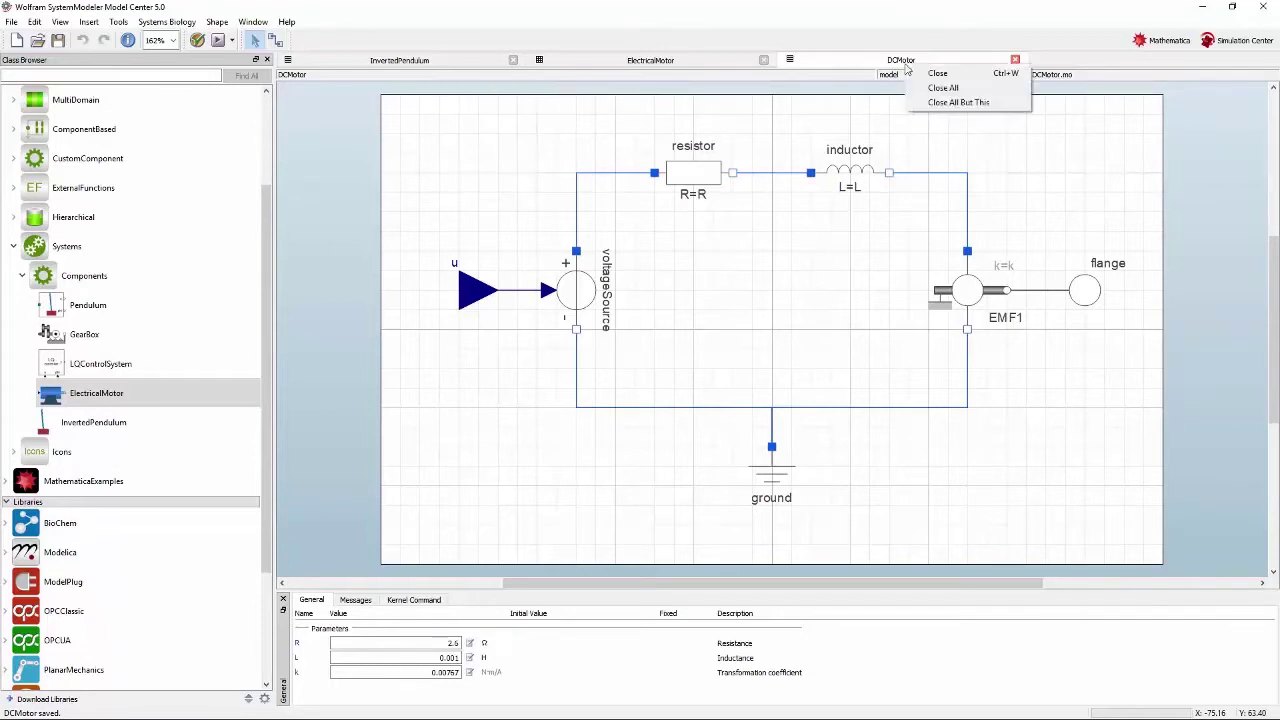
left_click(921, 103)
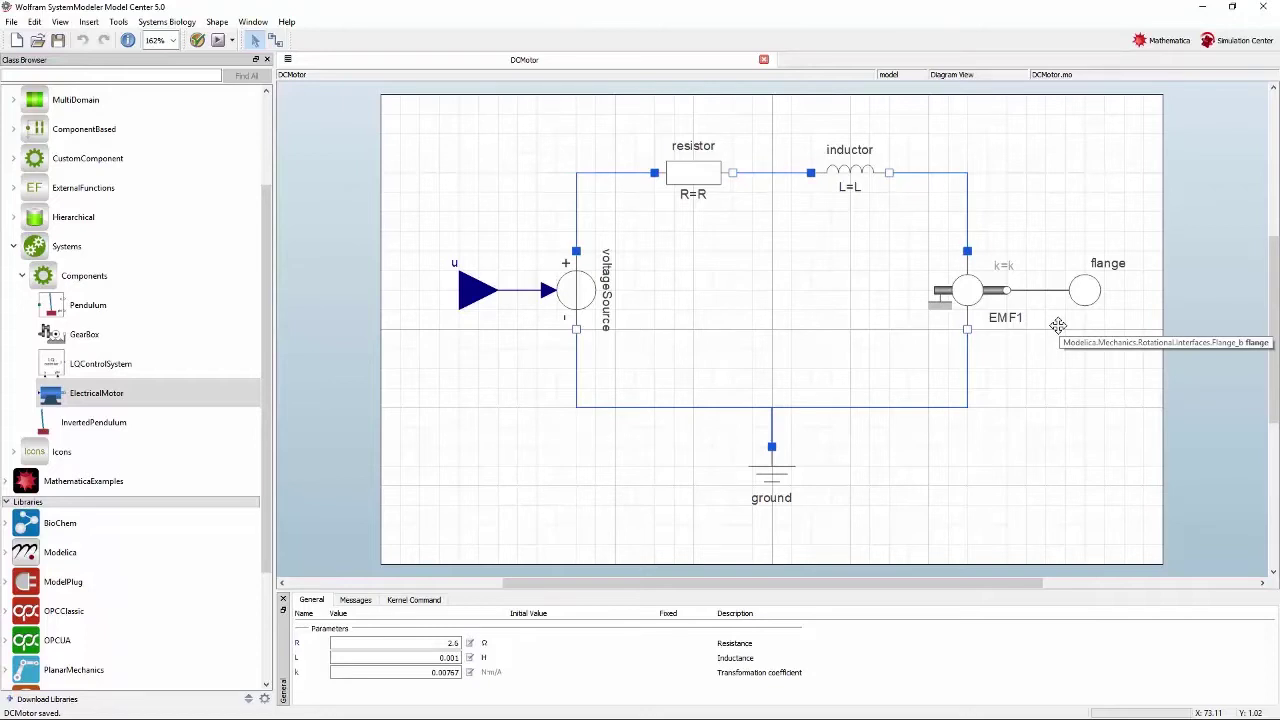
- Delete the input block u and the unused flange connector beside EMF1
left_click(466, 297)
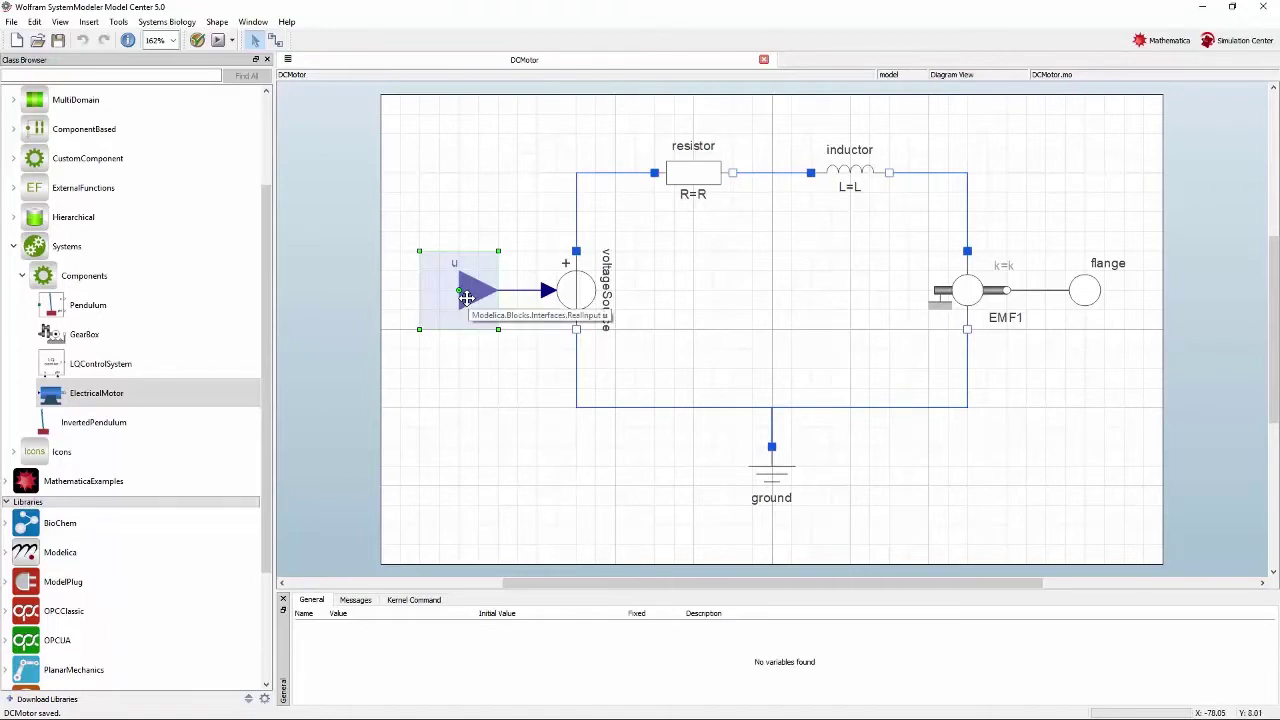
key("Delete")
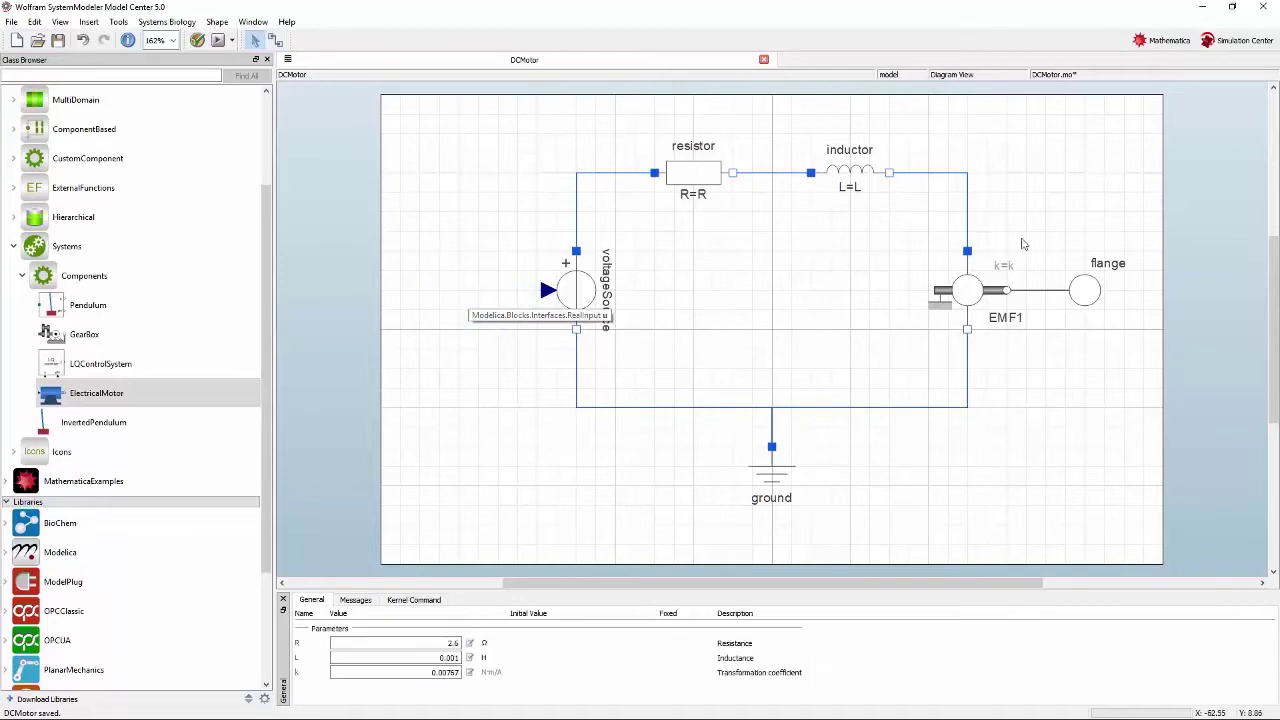
left_click(1088, 292)
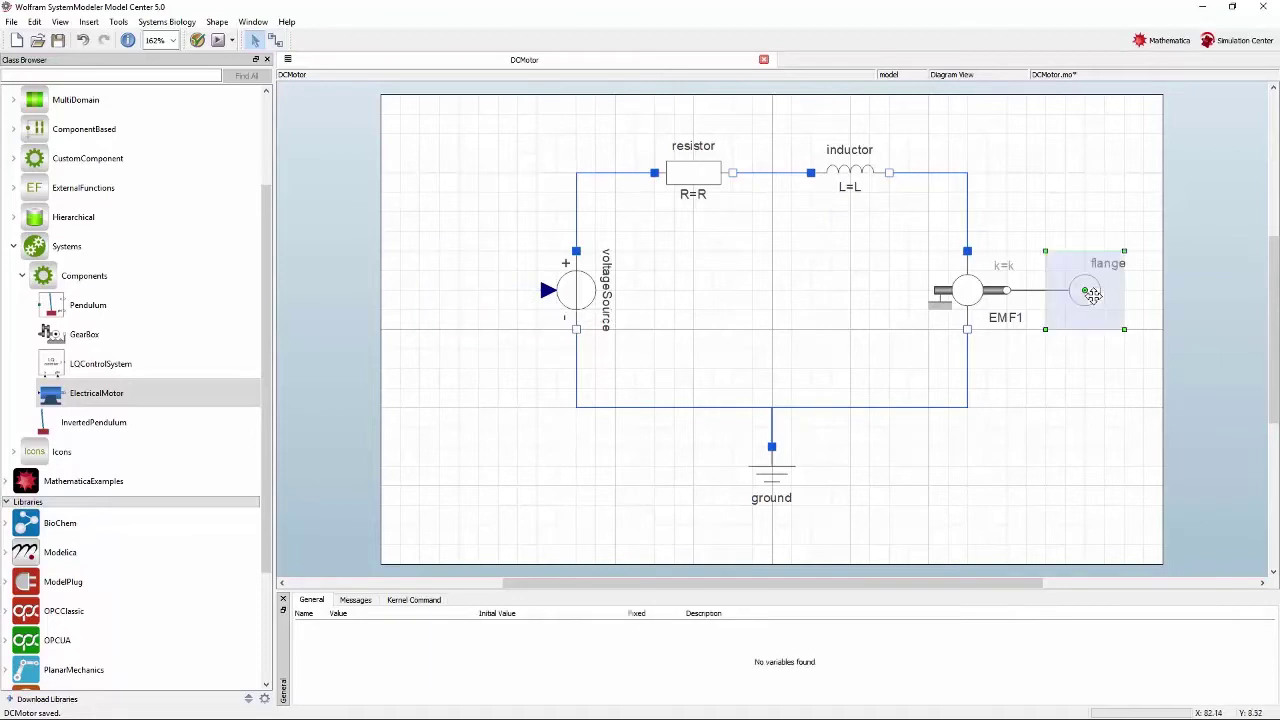
key("Delete")
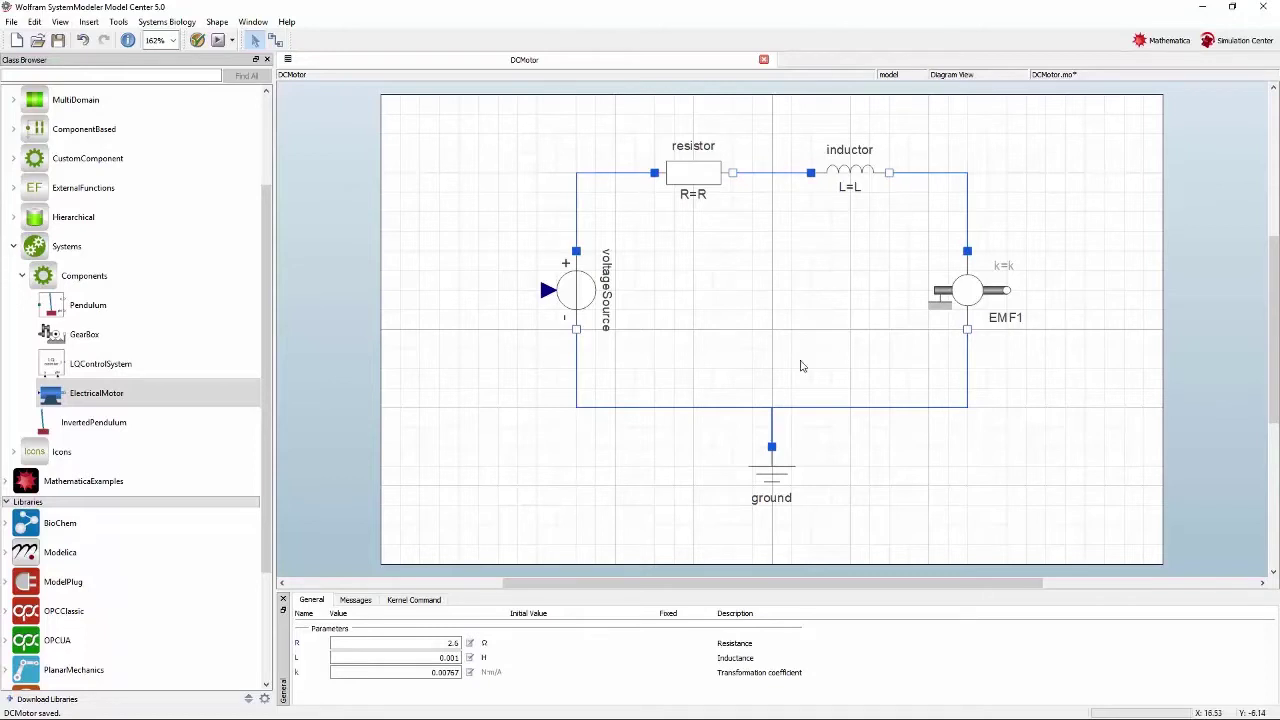
left_click_drag(266, 393, 257, 444)
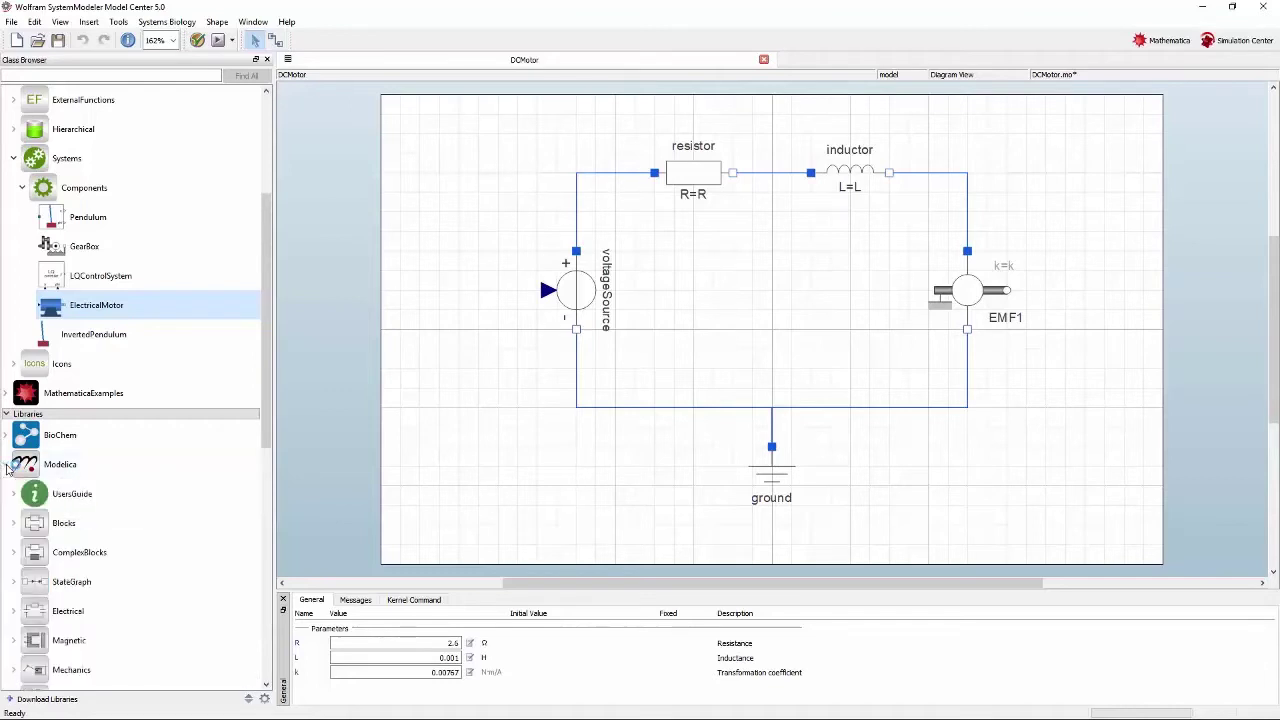
- Drag a Ramp block from Modelica › Blocks › Sources to the left of voltageSource
left_click(7, 465)
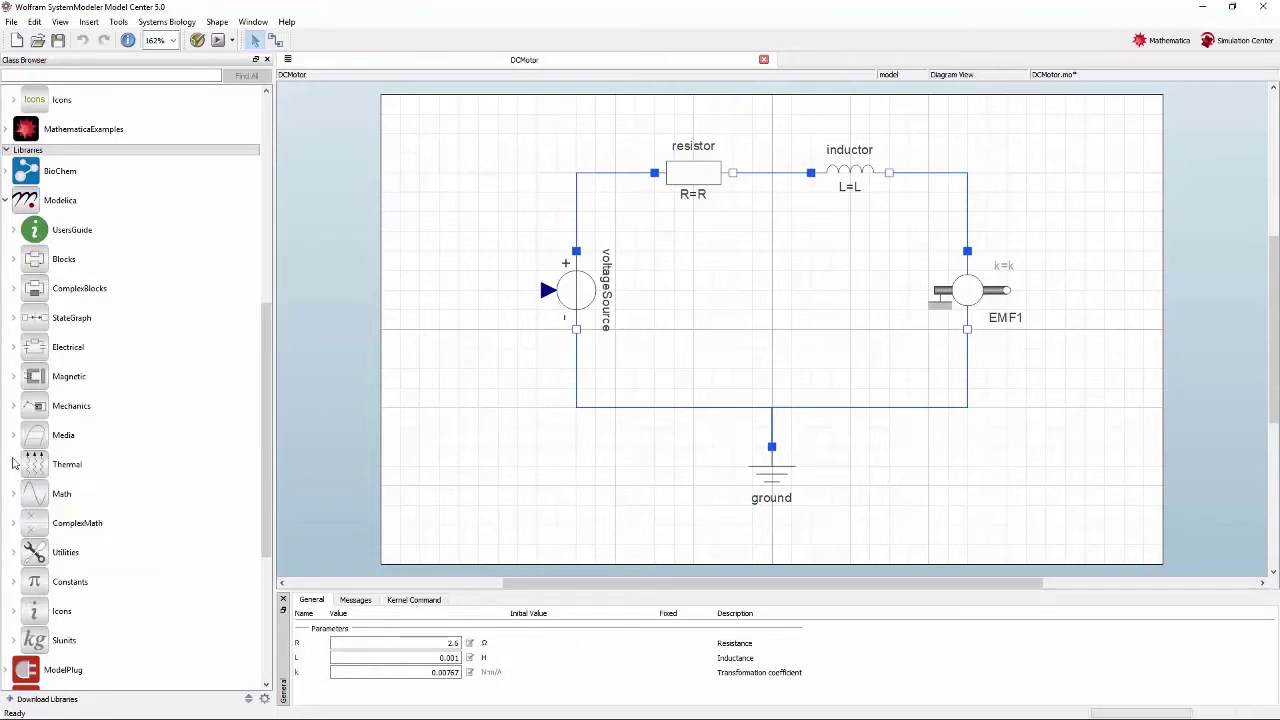
left_click(14, 260)
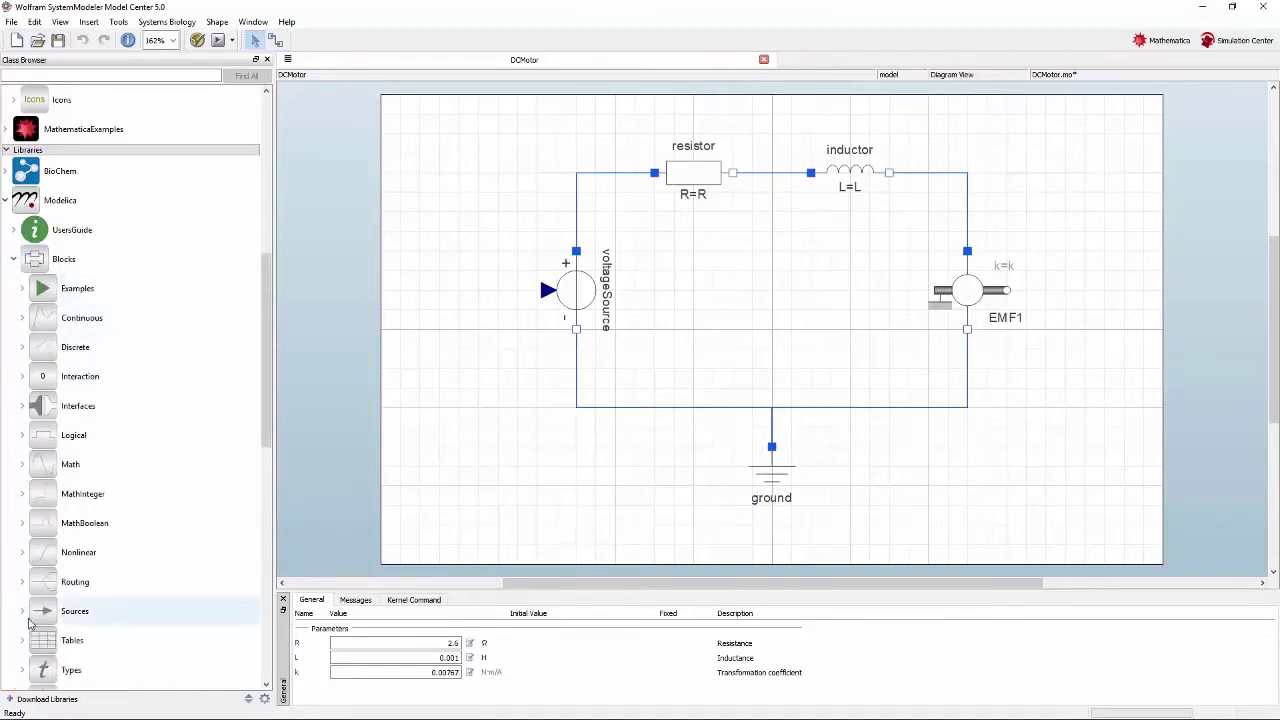
left_click(23, 613)
scroll(24, 616, "down", 4)
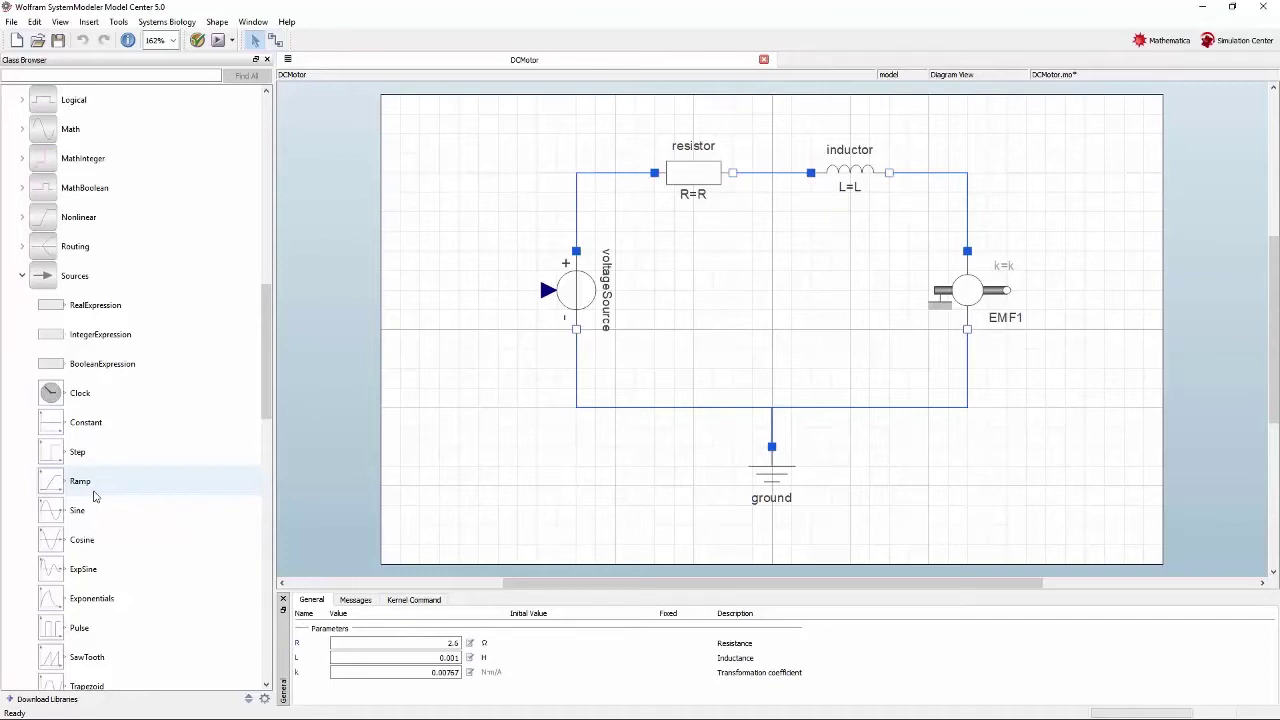
left_click_drag(94, 496, 460, 294)
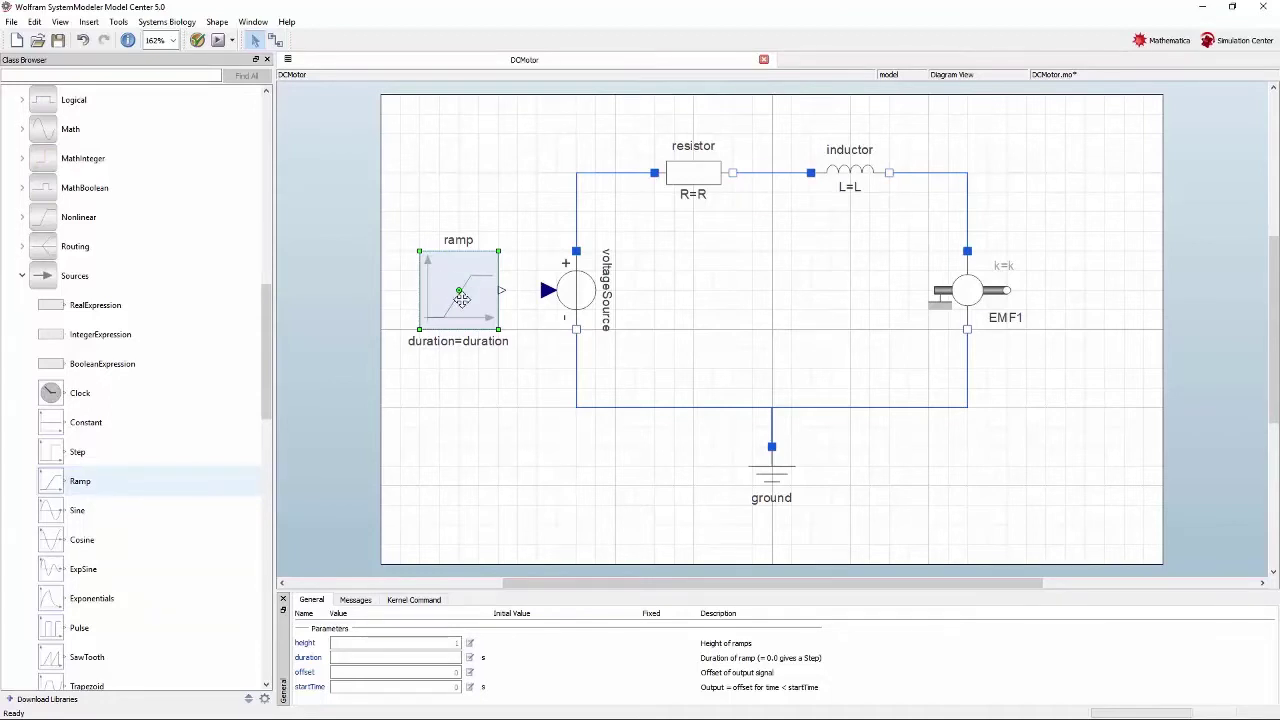
- Connect the Ramp block's output port to voltageSource's input port
mouse_move(460, 294)
left_mouse_down()
mouse_move(496, 407)
mouse_move(455, 286)
left_mouse_up()
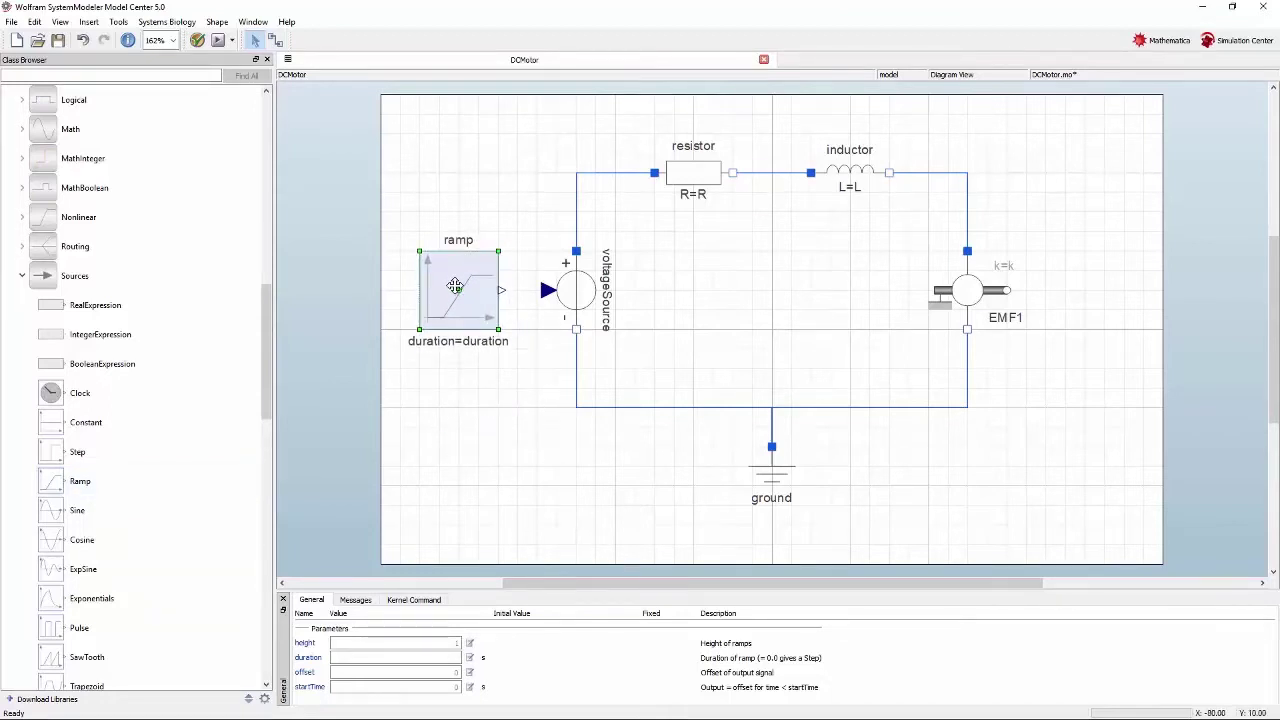
left_click(276, 42)
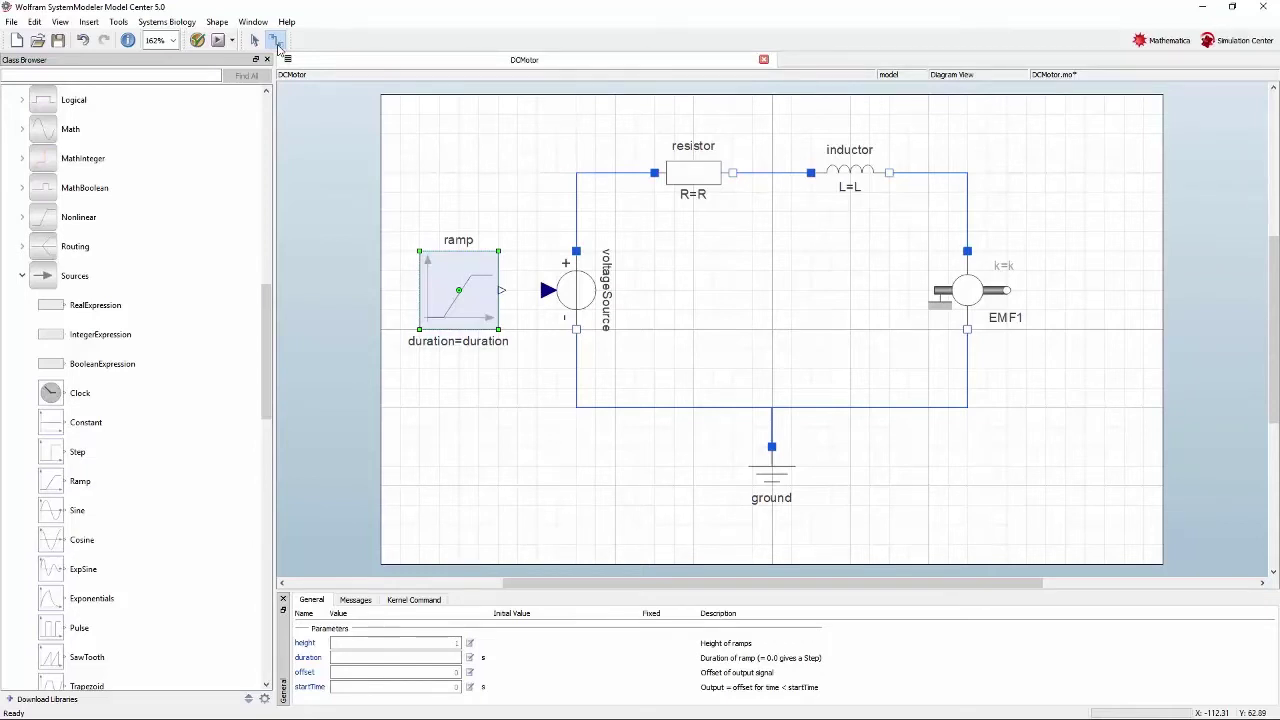
left_click(274, 40)
left_click_drag(500, 290, 547, 291)
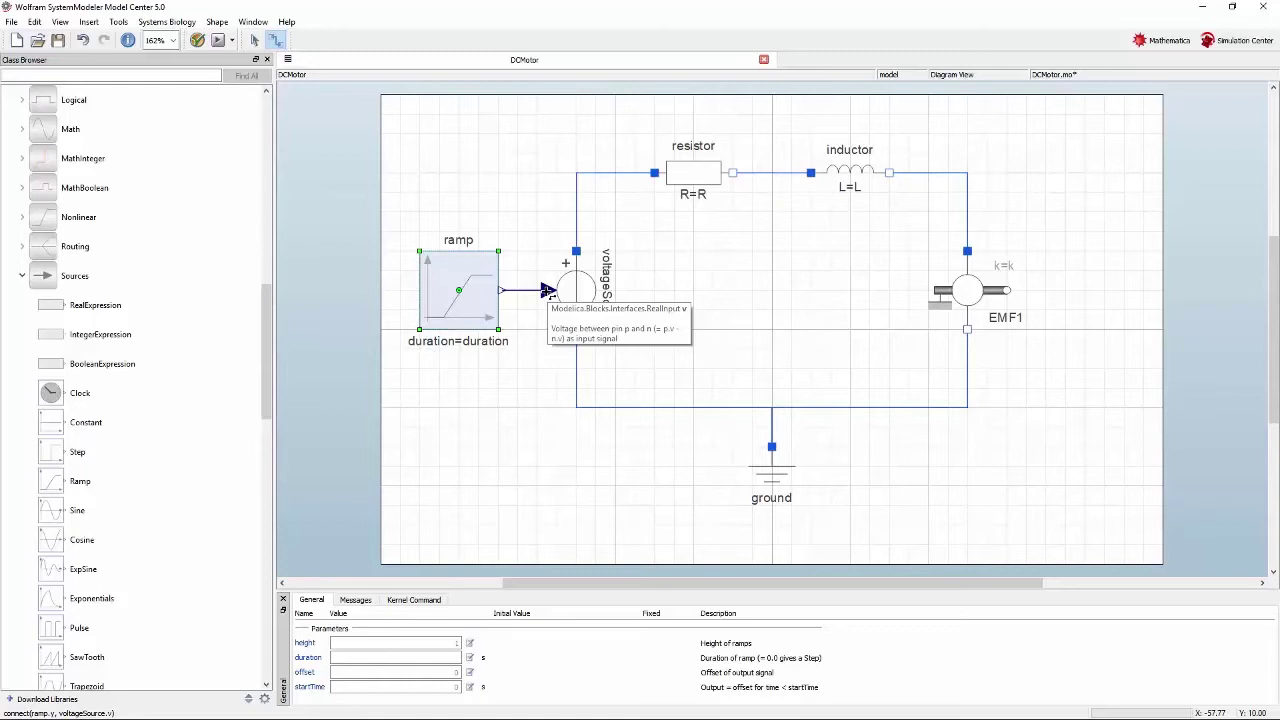
left_click_drag(547, 291, 547, 291)
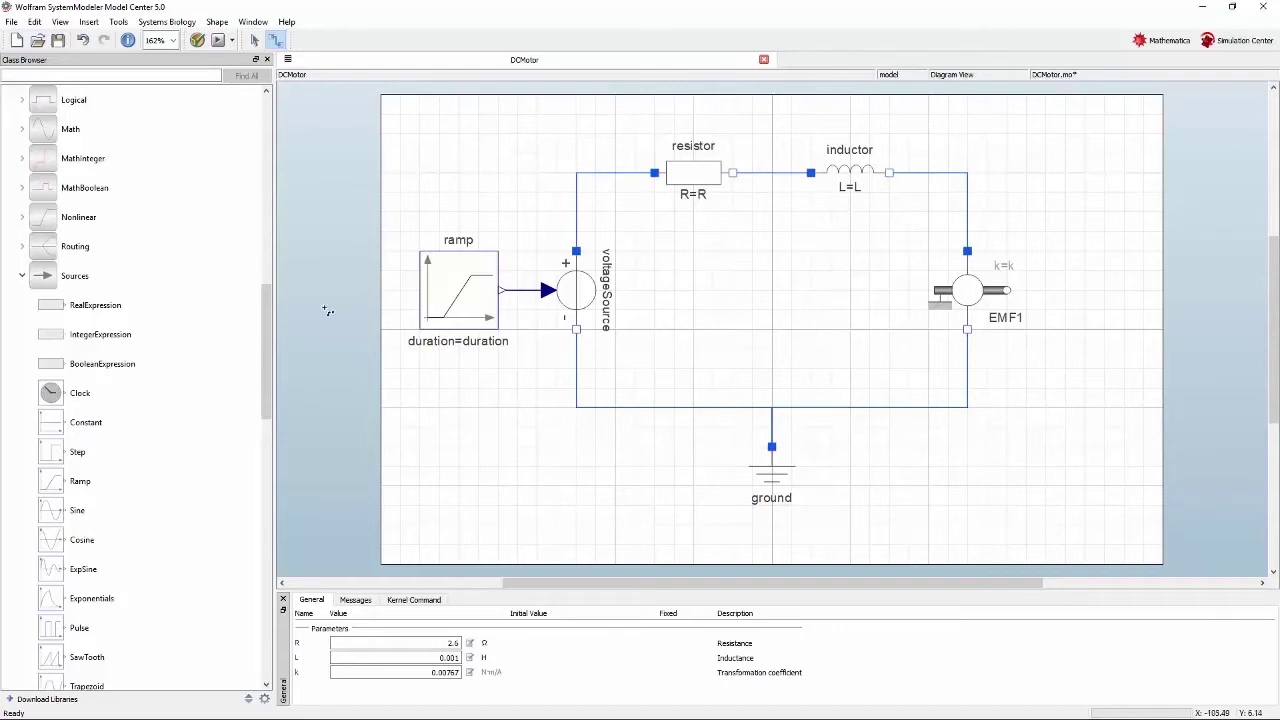
- Place a Rotational Components Inertia block right of EMF1 and connect its flange_a to EMF1's flange
left_click(22, 276)
scroll(33, 300, "down", 1)
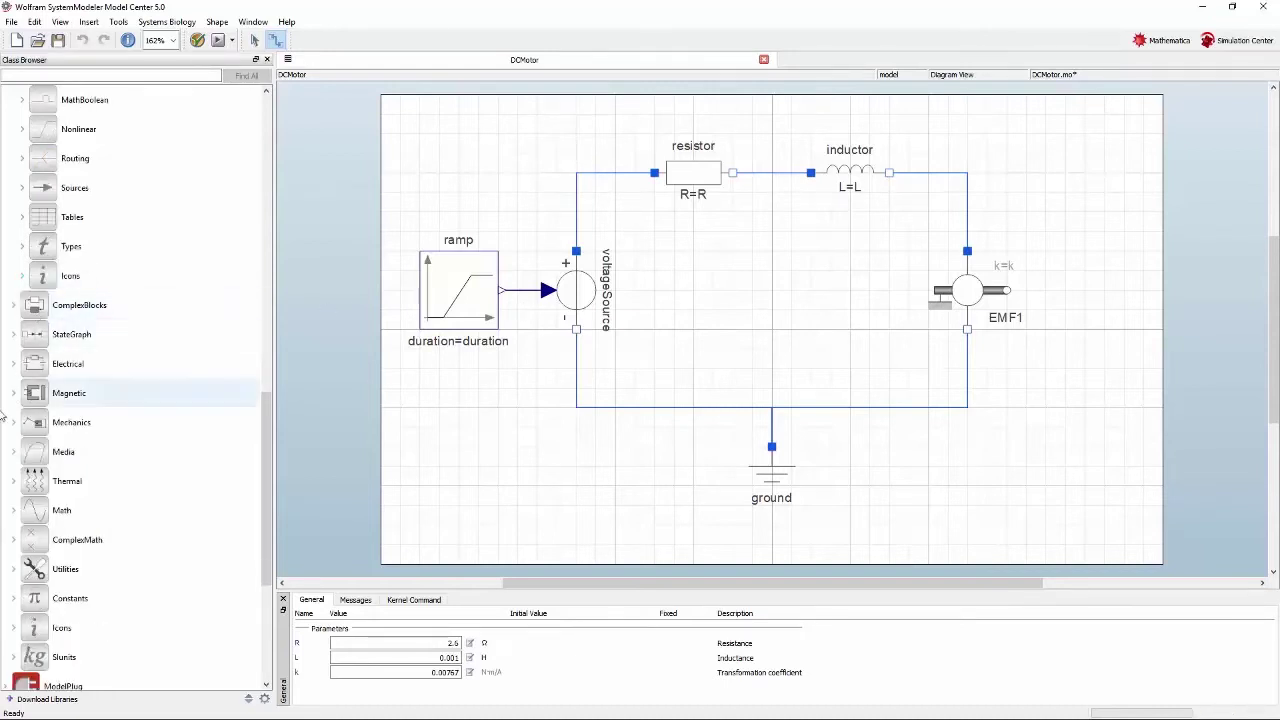
left_click(13, 422)
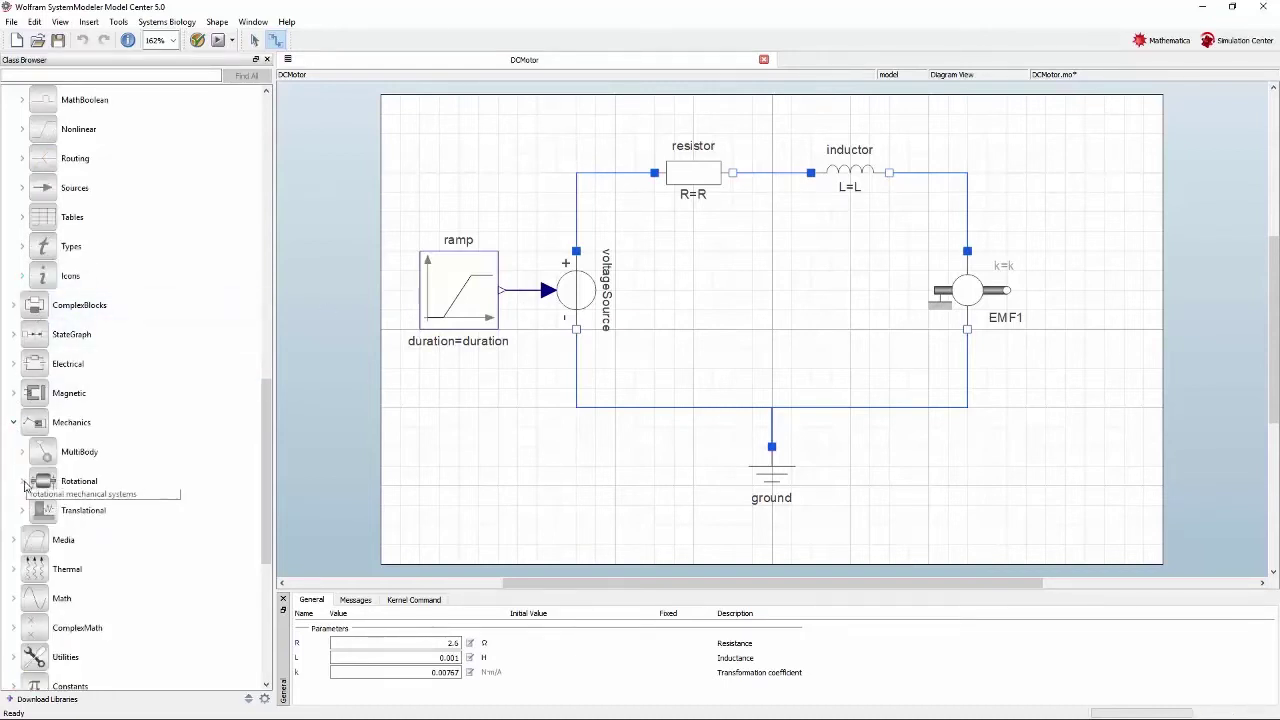
left_click(22, 481)
scroll(24, 465, "down", 2)
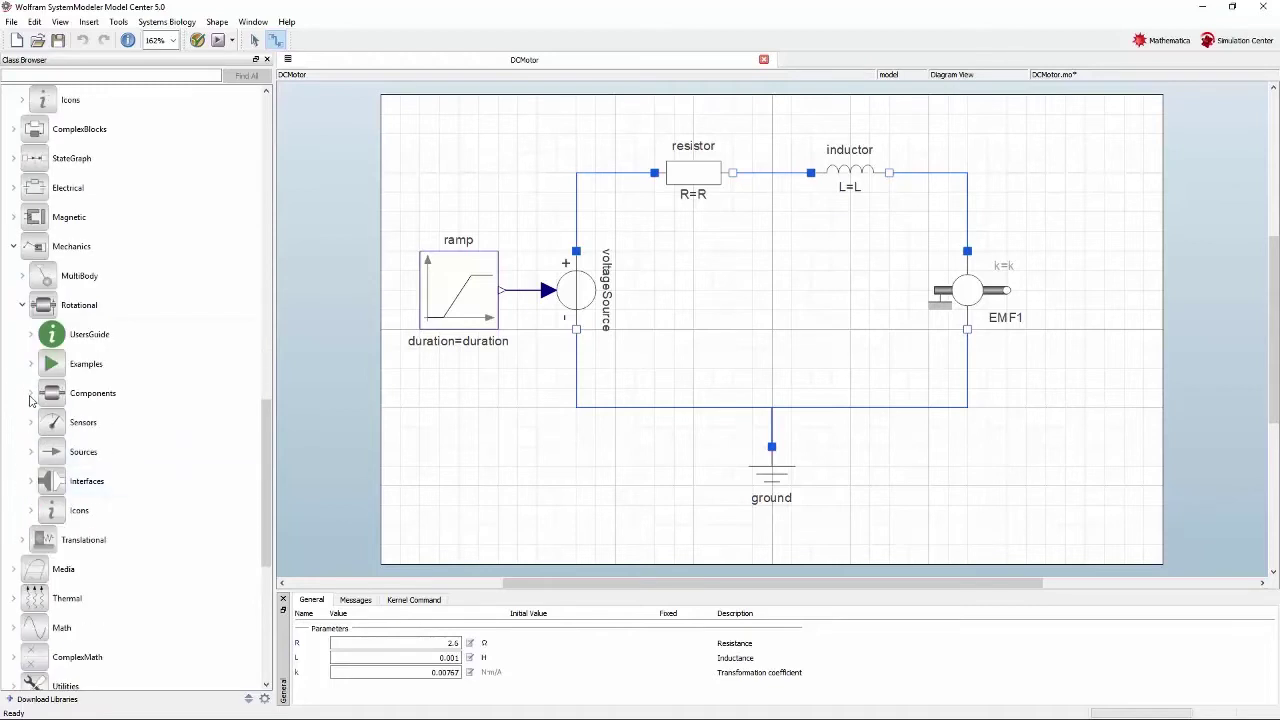
left_click(30, 393)
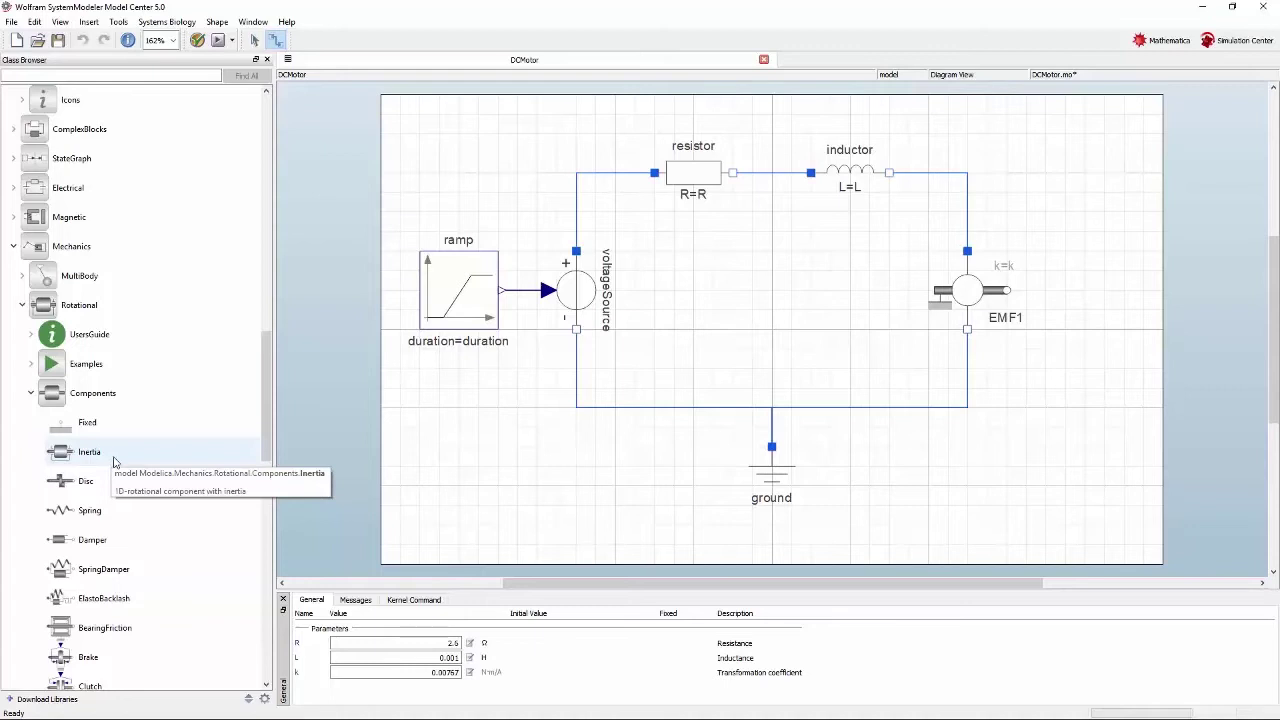
left_click_drag(113, 461, 1084, 290)
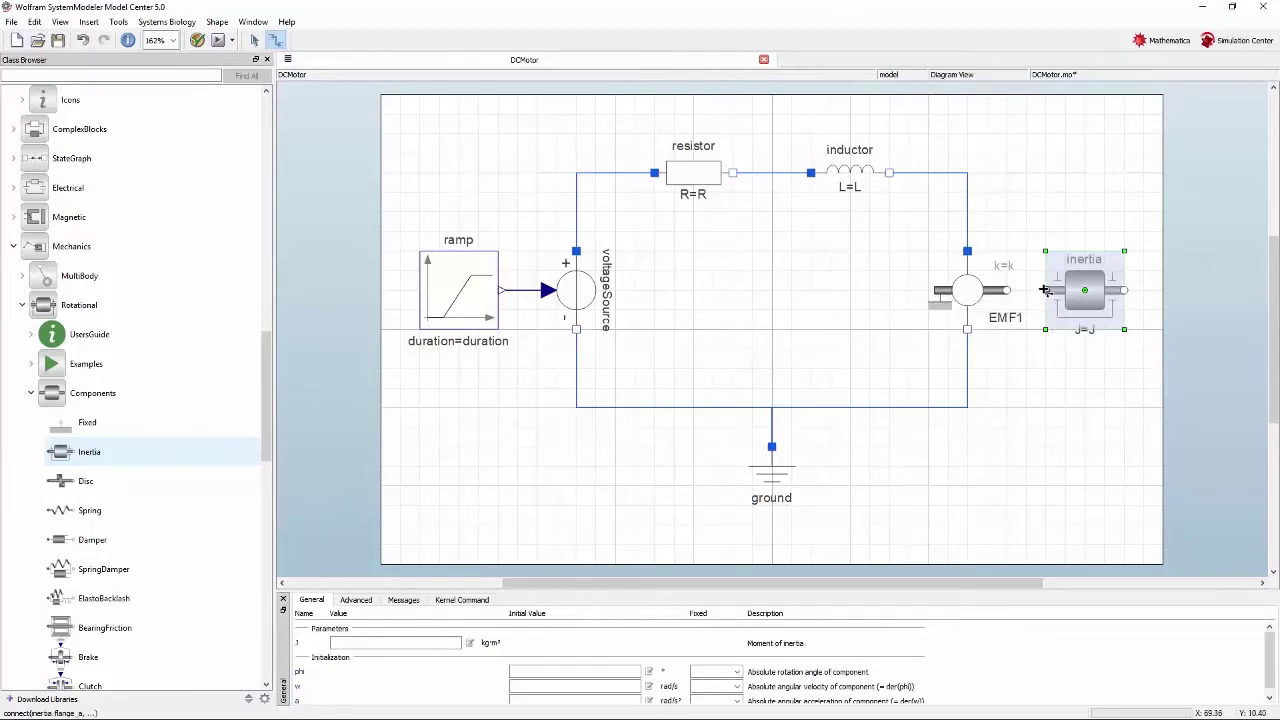
left_click_drag(1046, 290, 1010, 291)
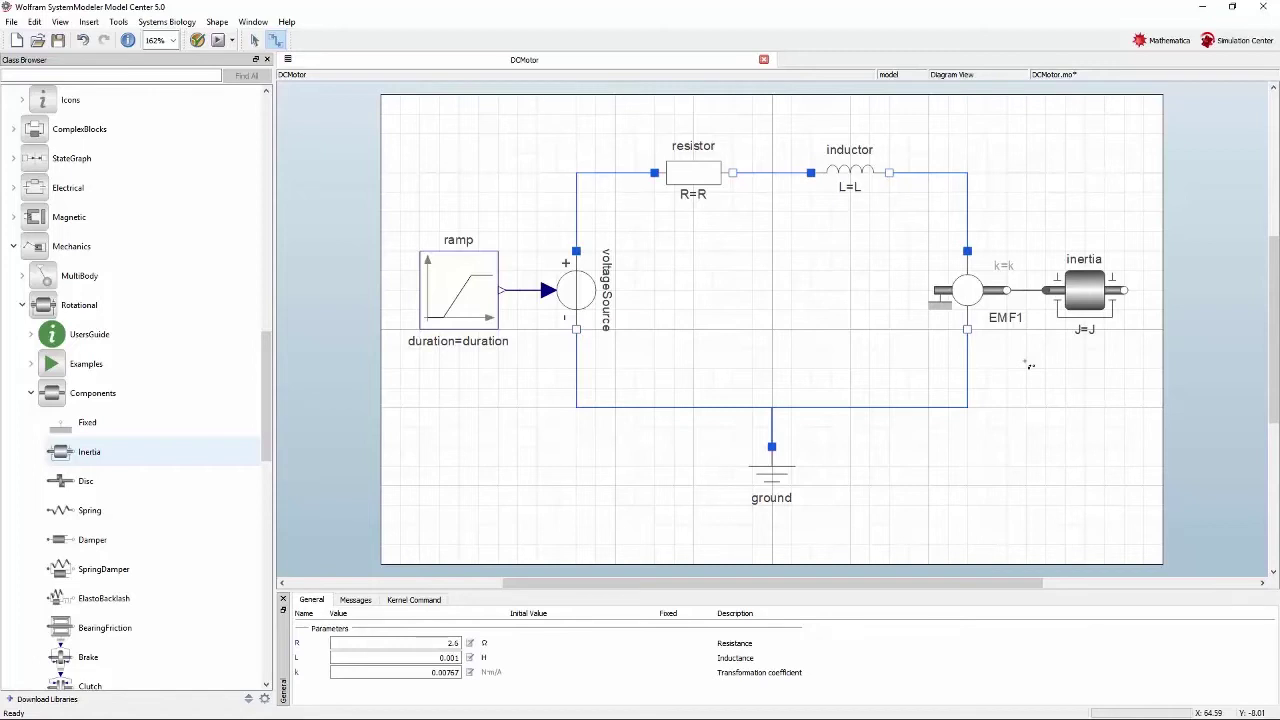
- In the ramp block's General parameters, enter duration 5 and startTime 1
left_click(463, 302)
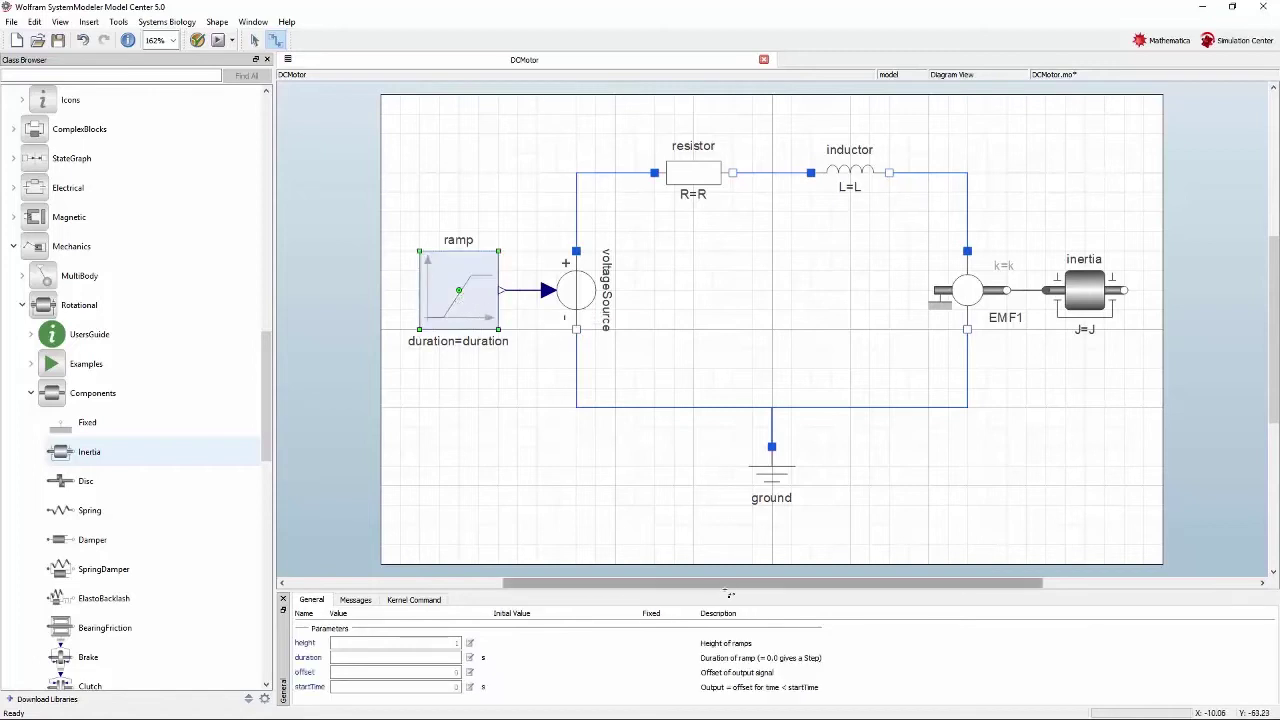
left_click_drag(740, 590, 725, 494)
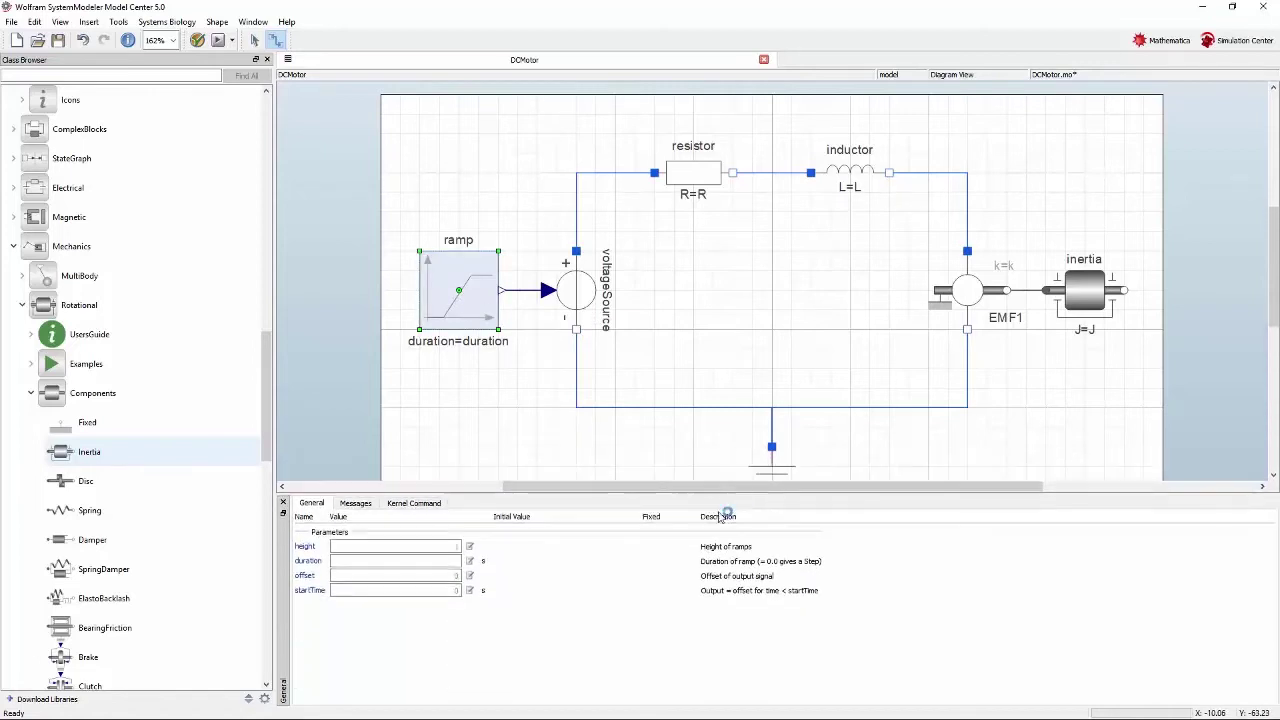
left_click(431, 561)
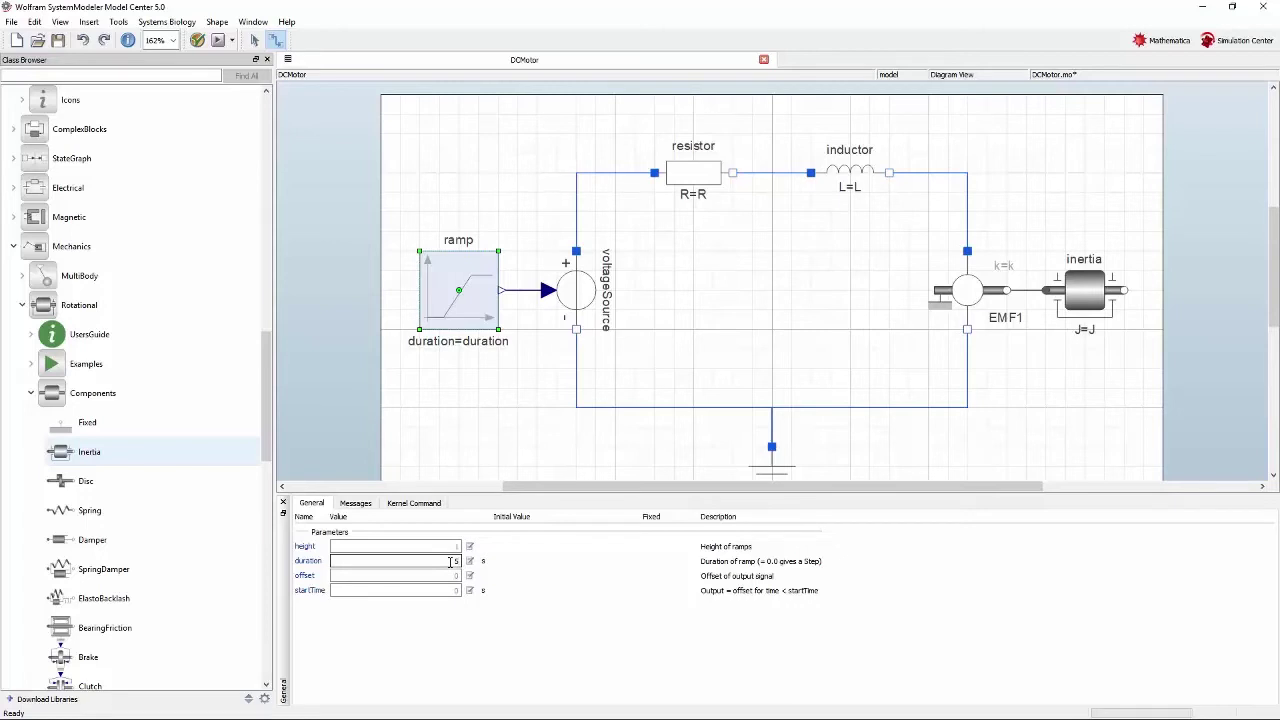
key("Tab")
key("Tab")
type("1")
key("Return")
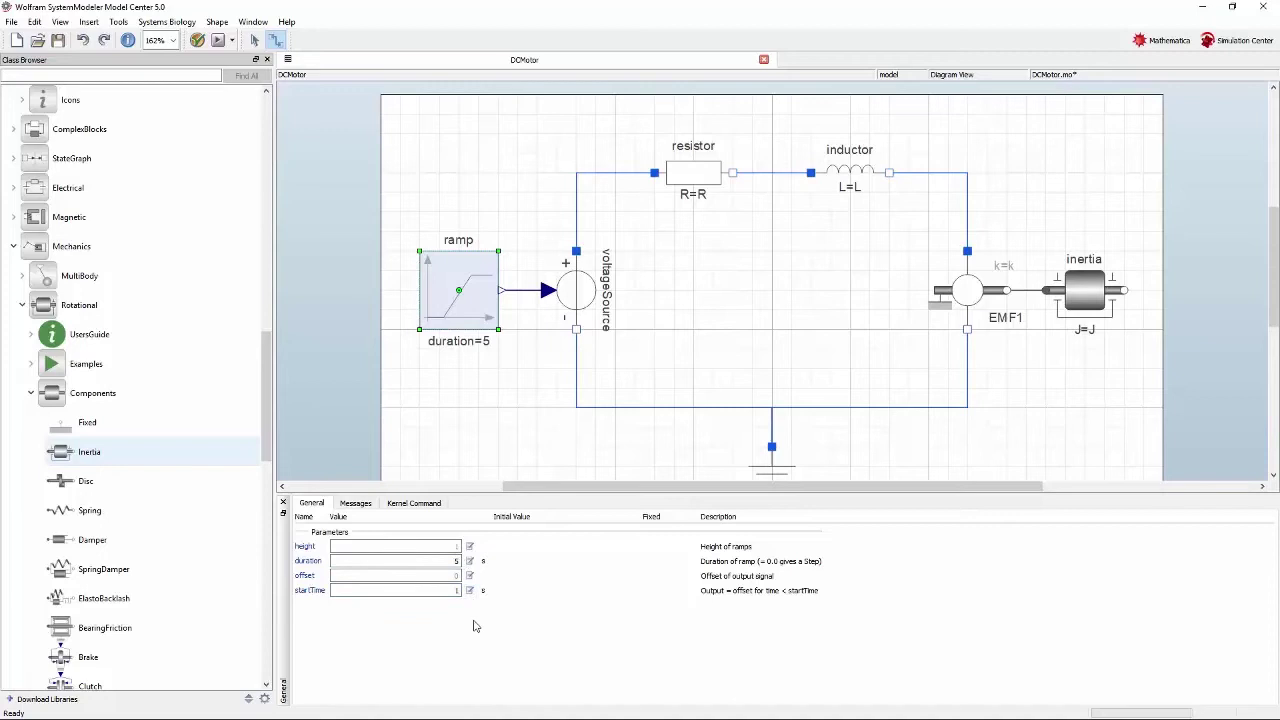
left_click(537, 432)
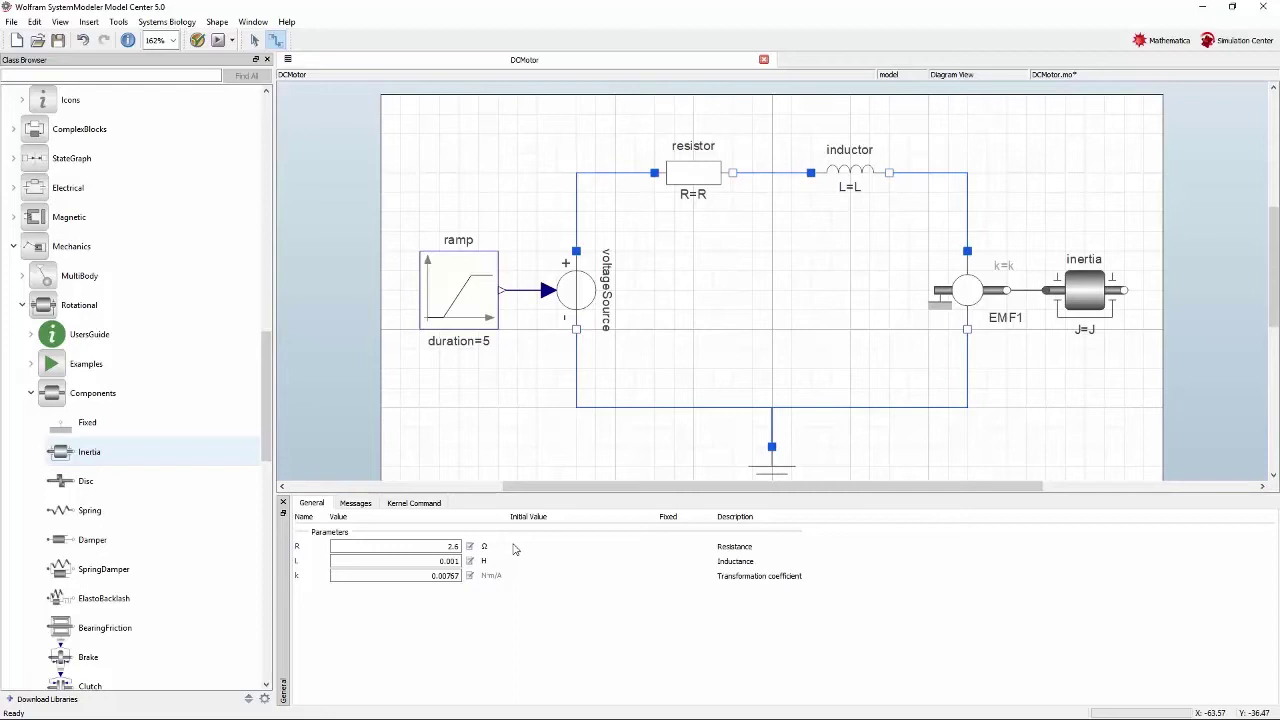
- Open the Add Variable to DCMotor dialog with Insert > Parameter from the parameters panel
right_click(340, 601)
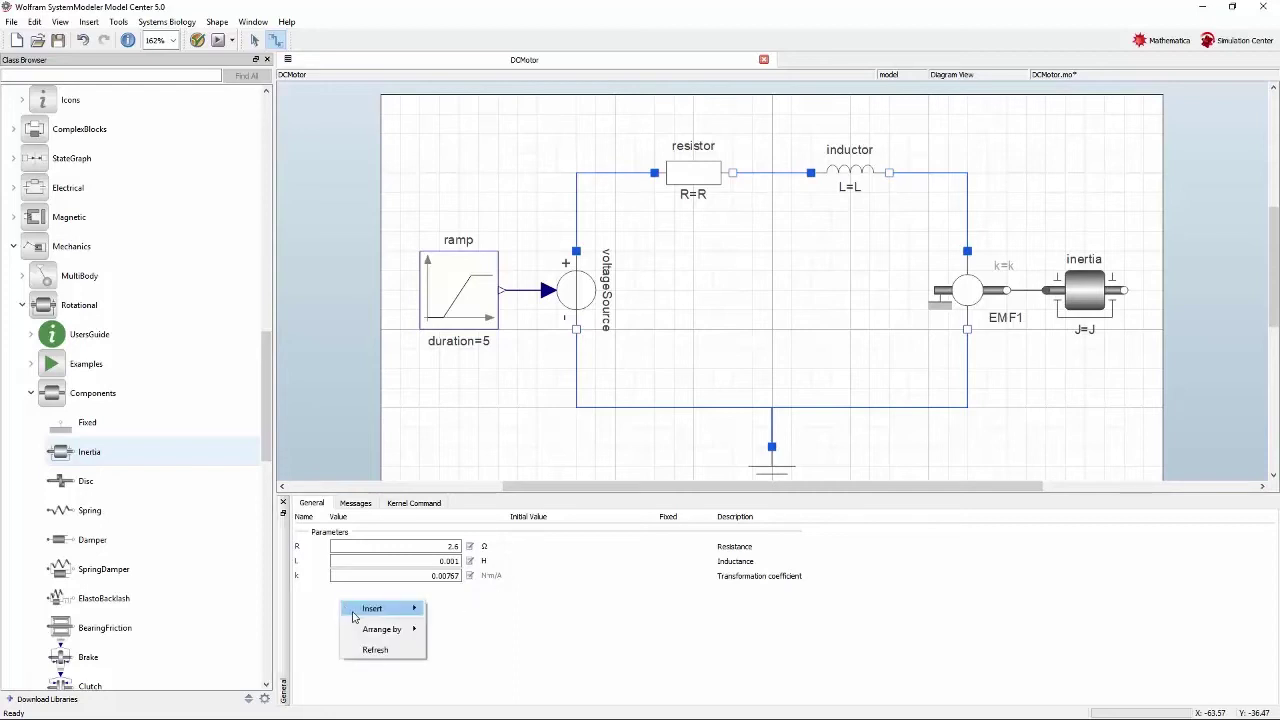
mouse_move(390, 608)
left_click(455, 610)
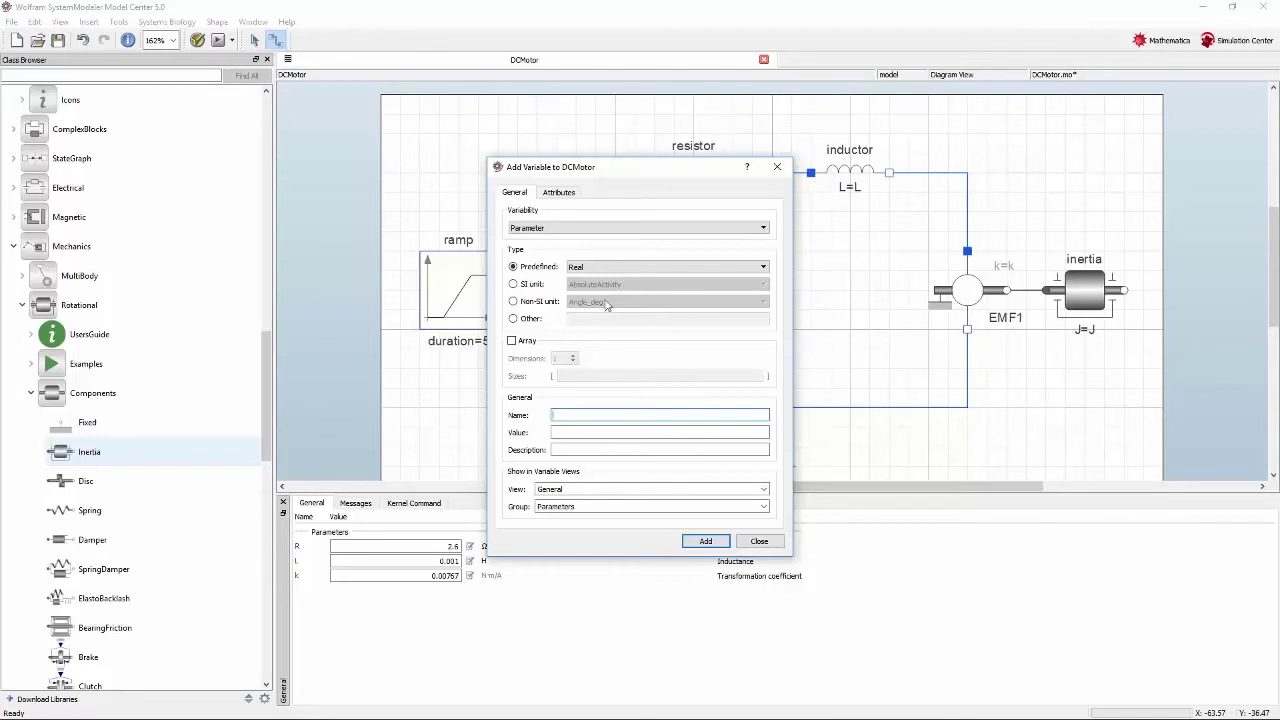
- Make the new parameter an SI unit type and choose Inertia as its type
left_click(534, 290)
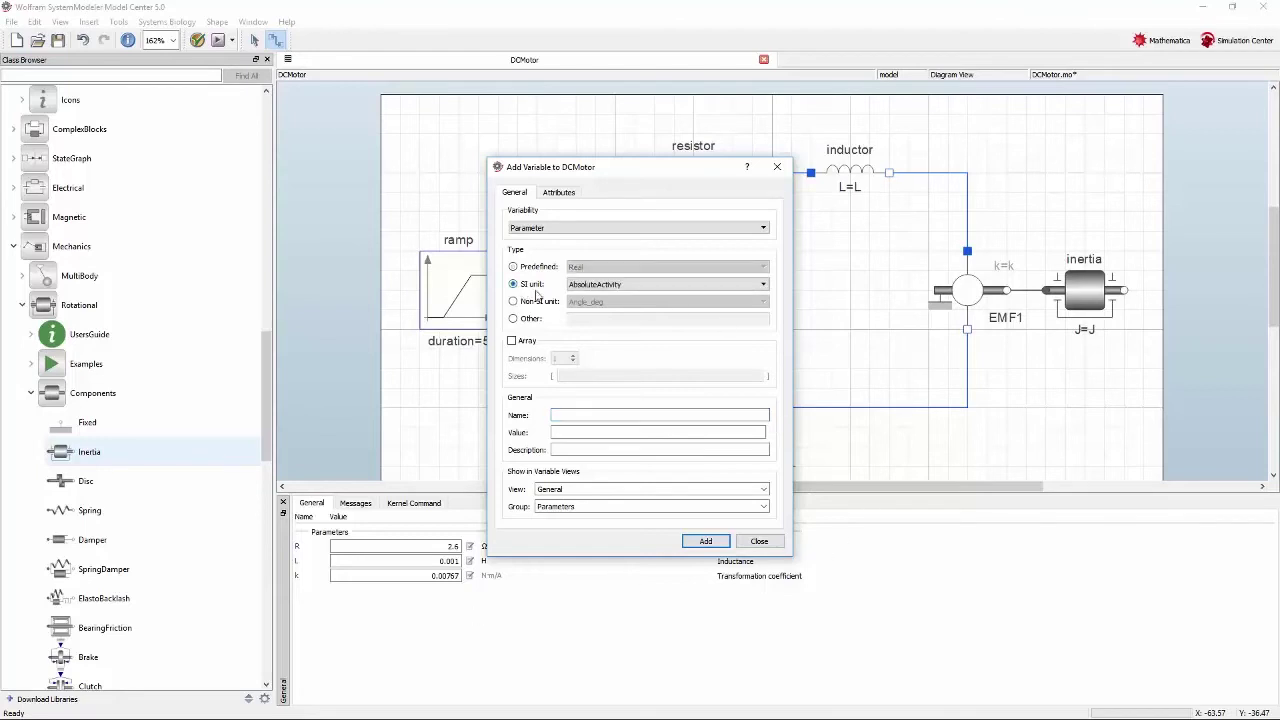
left_click(630, 286)
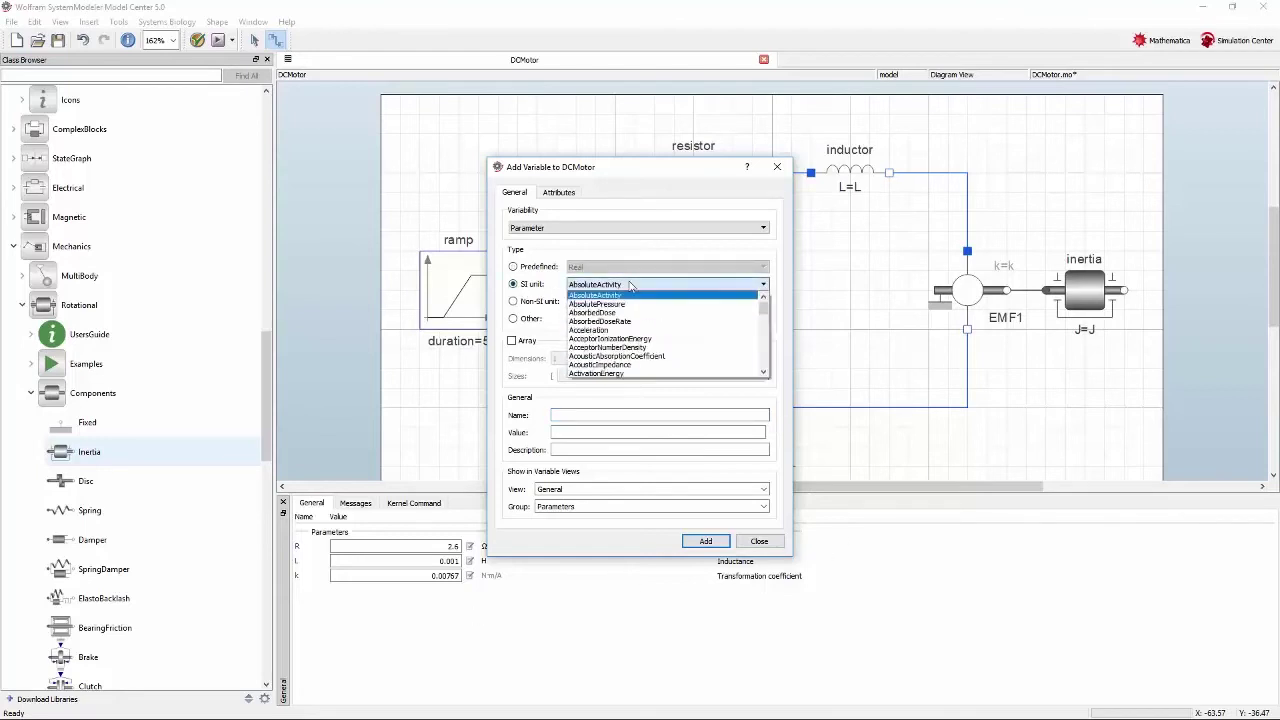
scroll(638, 330, "down", 3)
scroll(640, 331, "down", 2)
scroll(640, 331, "down", 6)
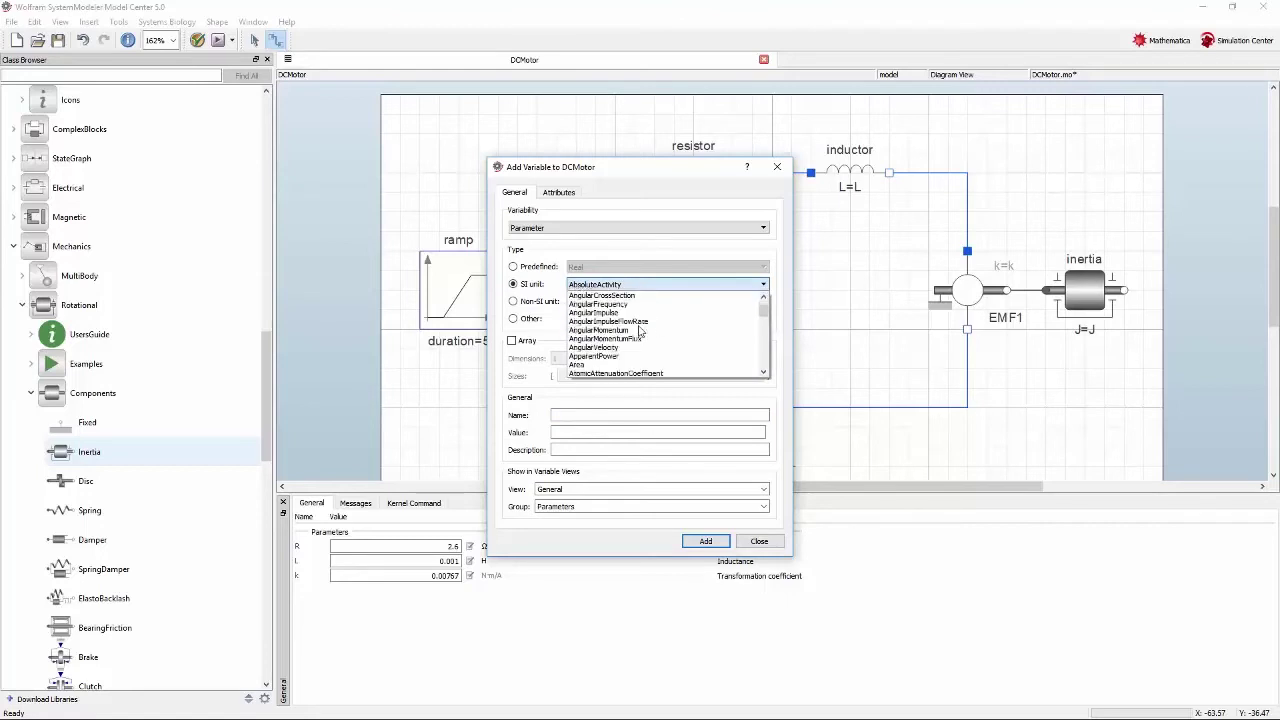
scroll(640, 331, "down", 6)
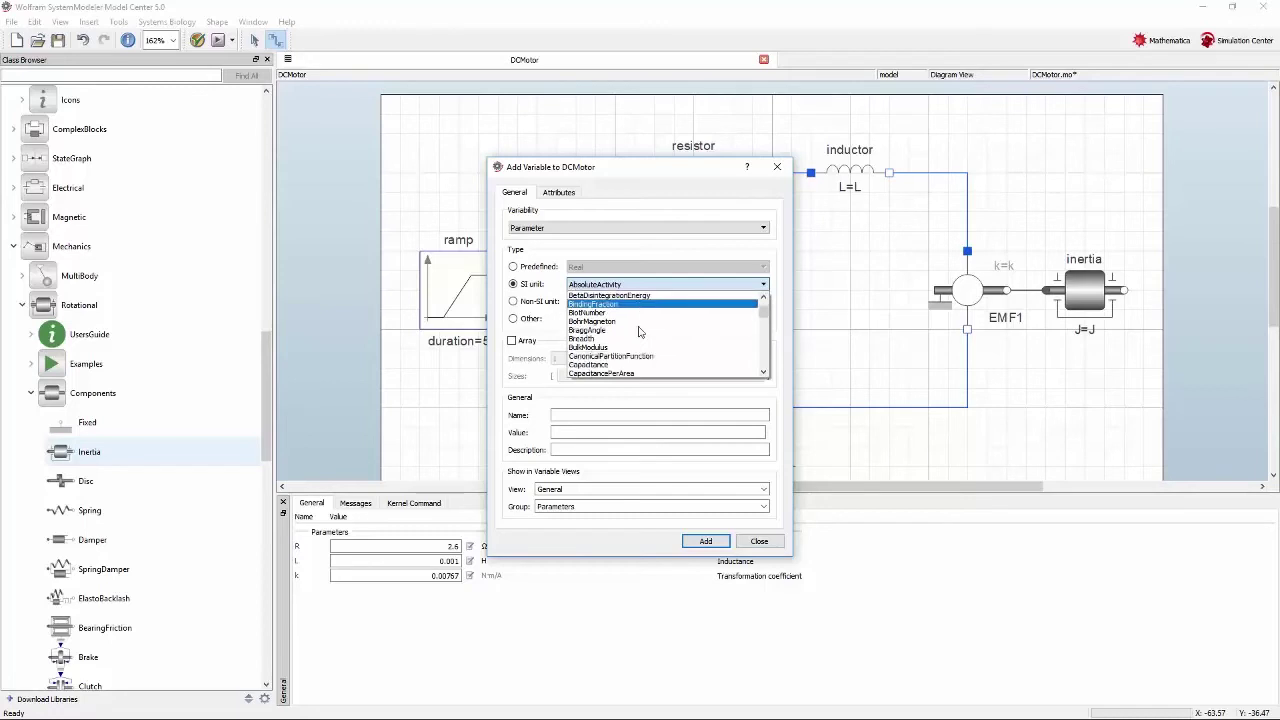
scroll(640, 331, "down", 2)
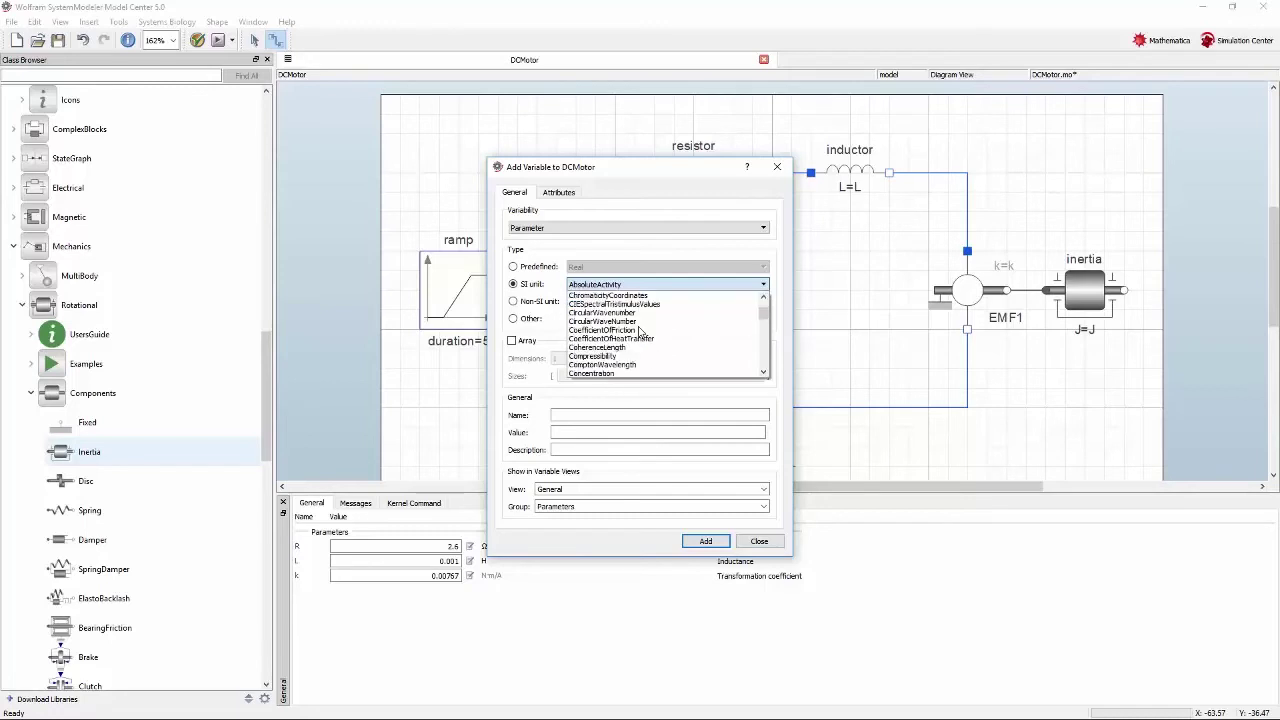
type("inertia")
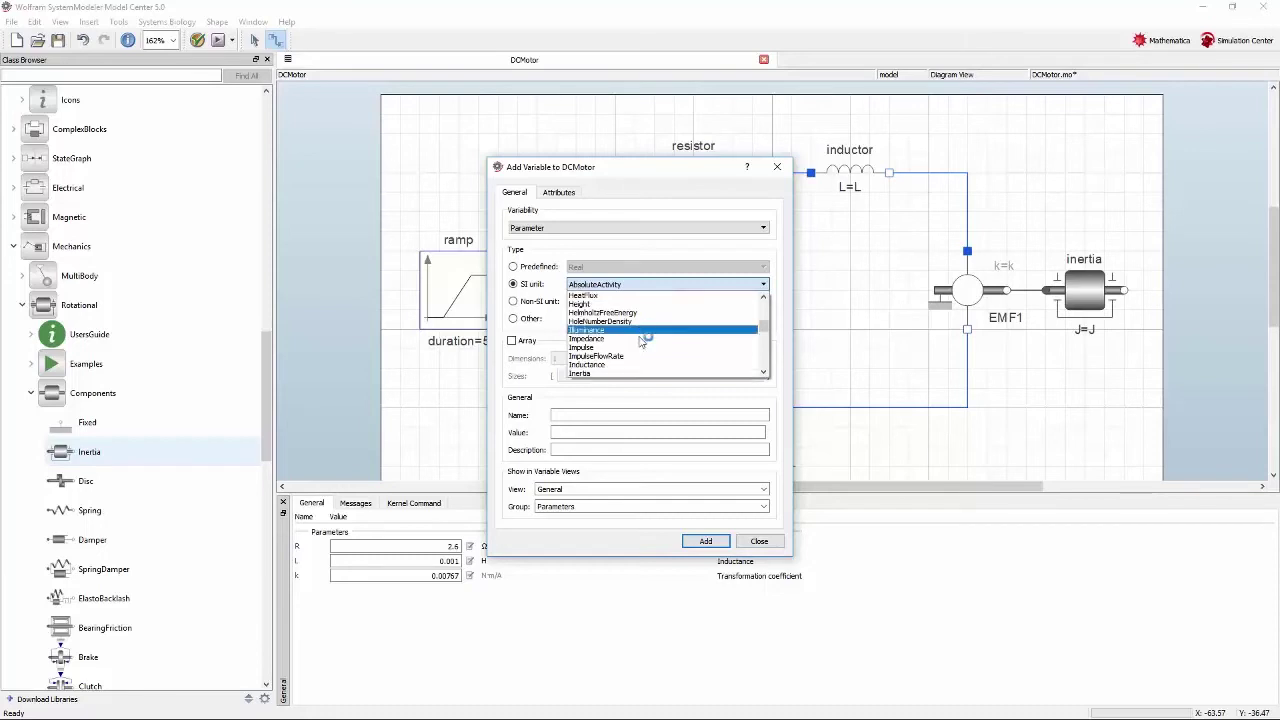
left_click(643, 374)
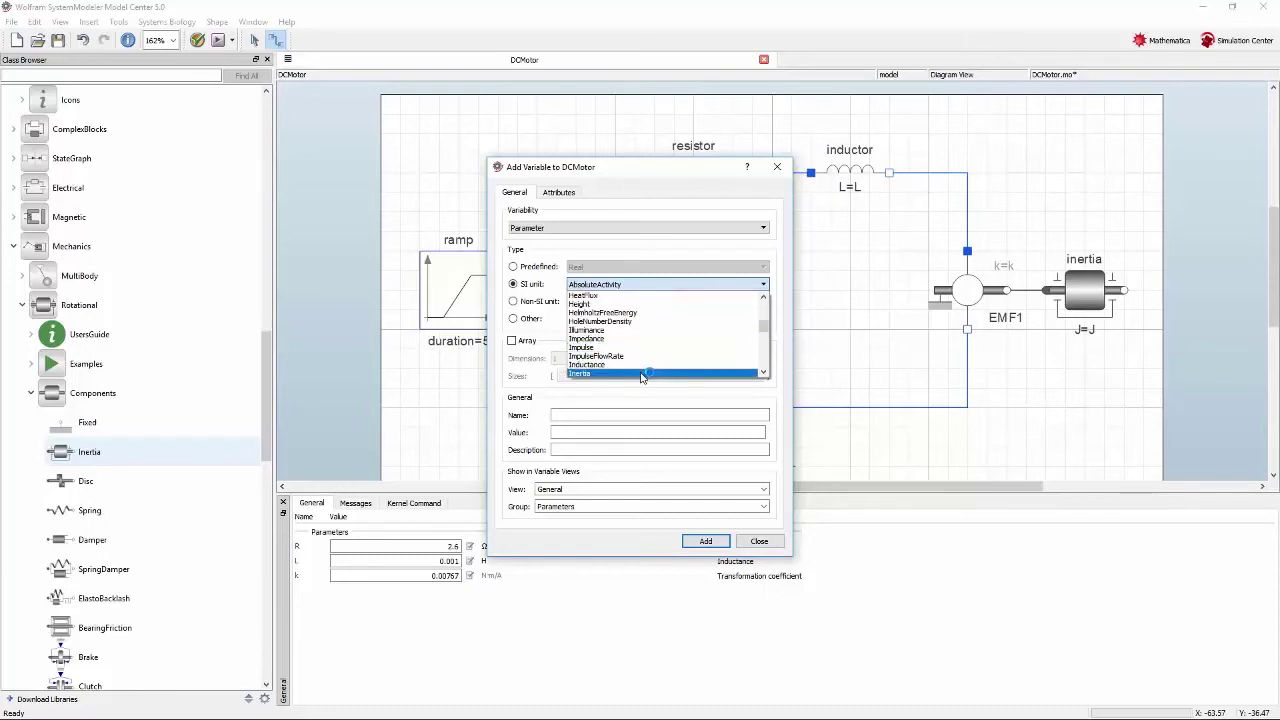
left_click(643, 374)
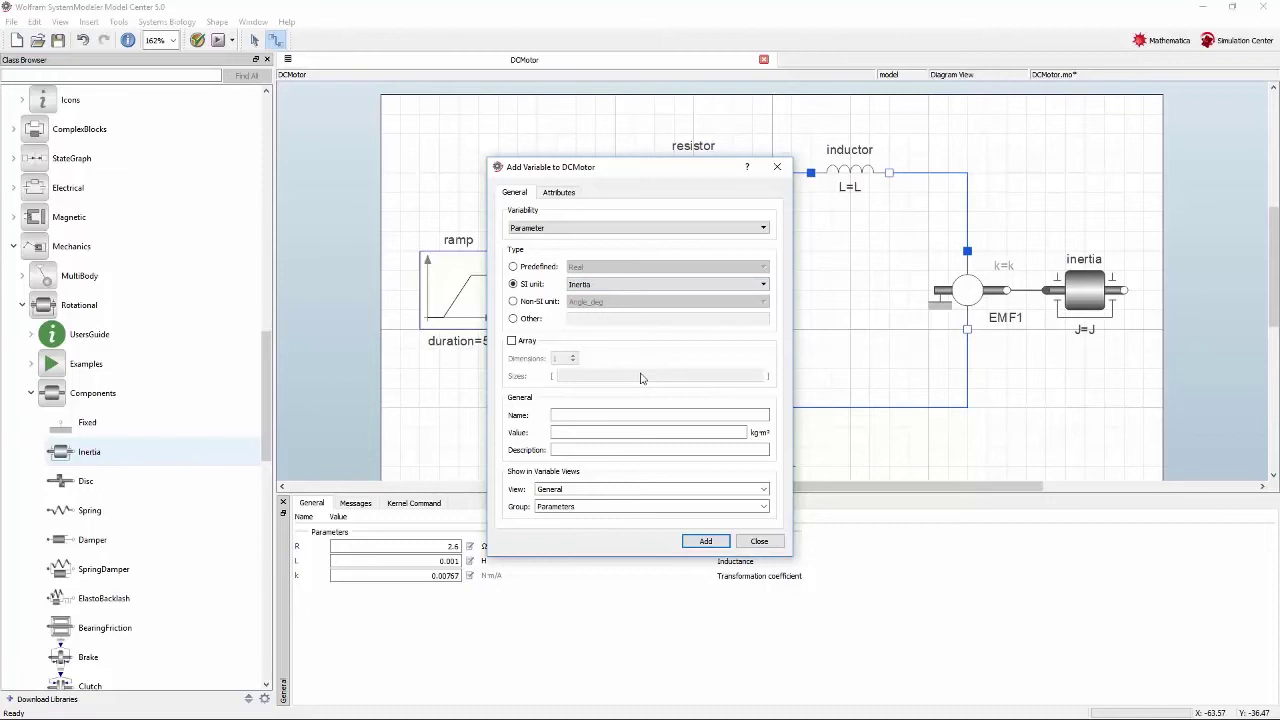
- Name the parameter J, describe it as 'Moment of inertia for the motor load', and add it
left_click(615, 412)
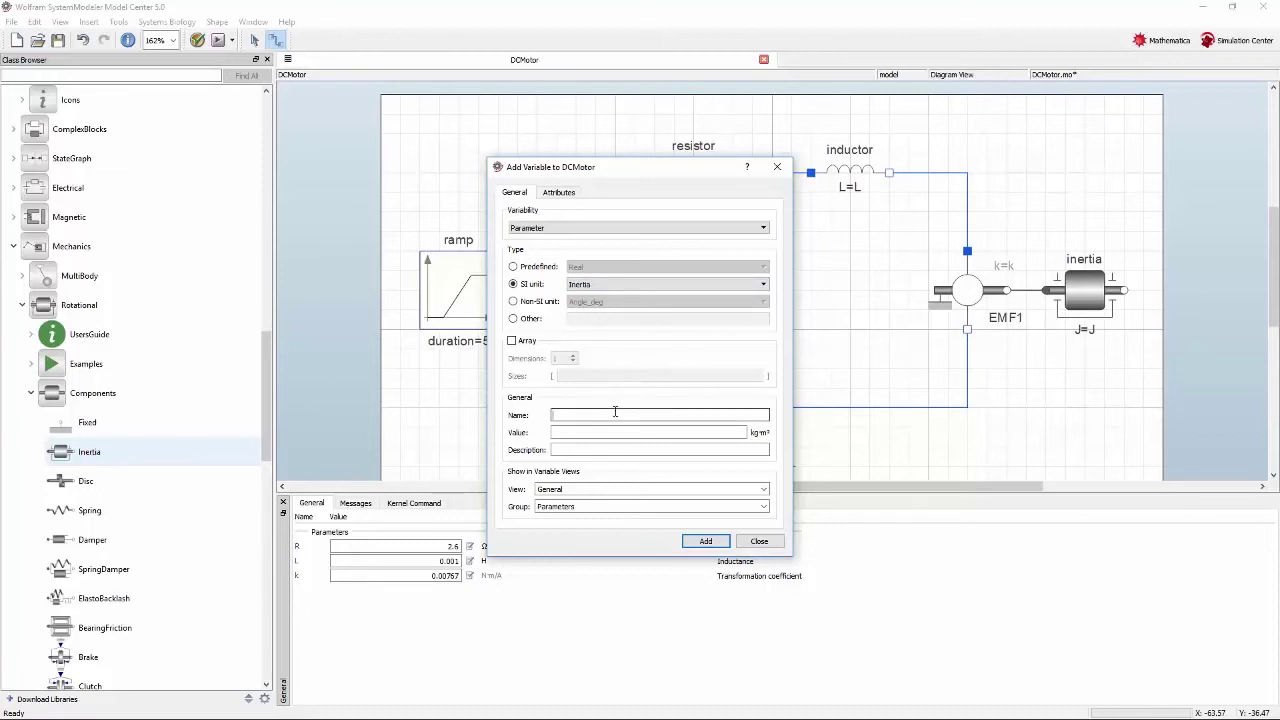
type("J")
left_click(640, 432)
left_click(661, 450)
type("Moment of inertia for the motor load")
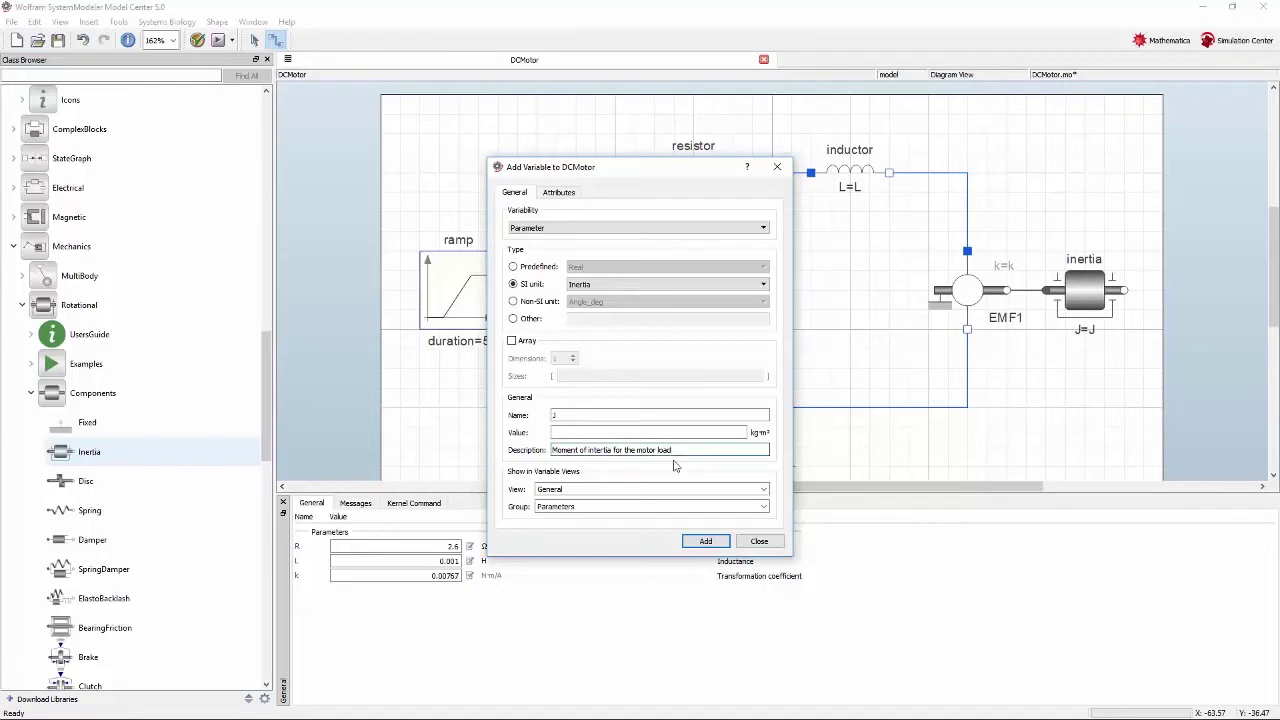
left_click(700, 542)
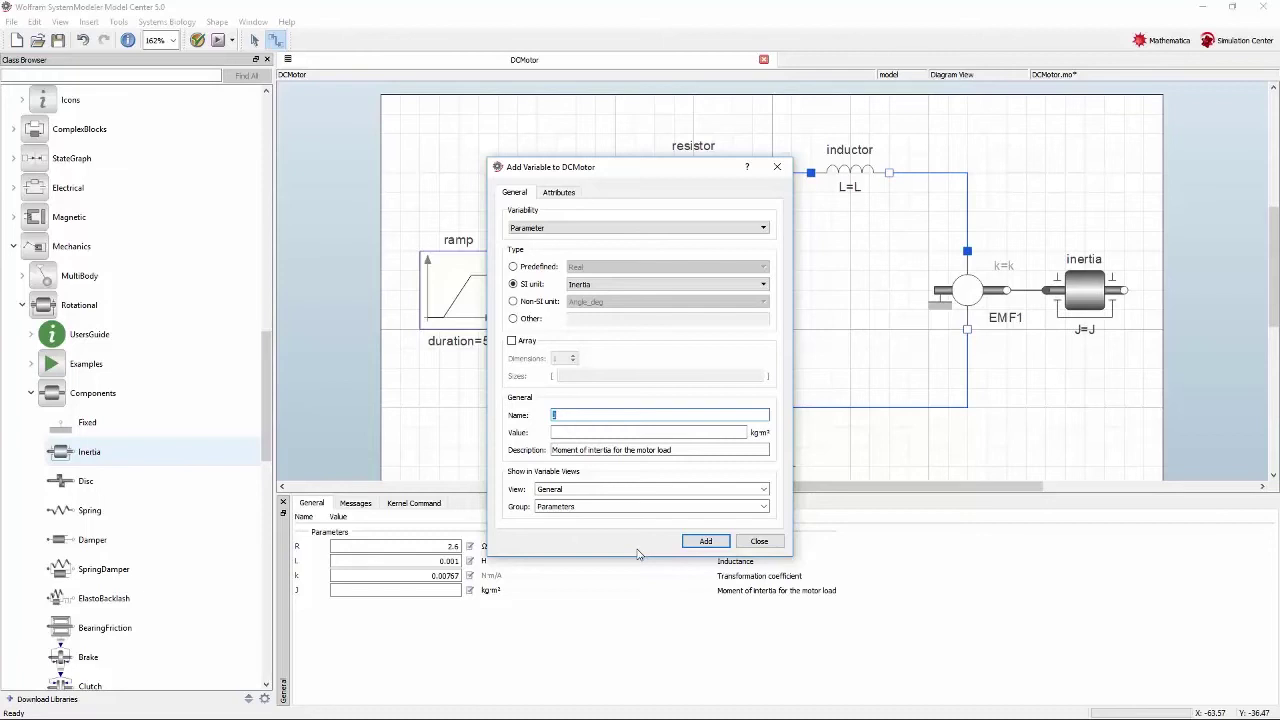
left_click(762, 541)
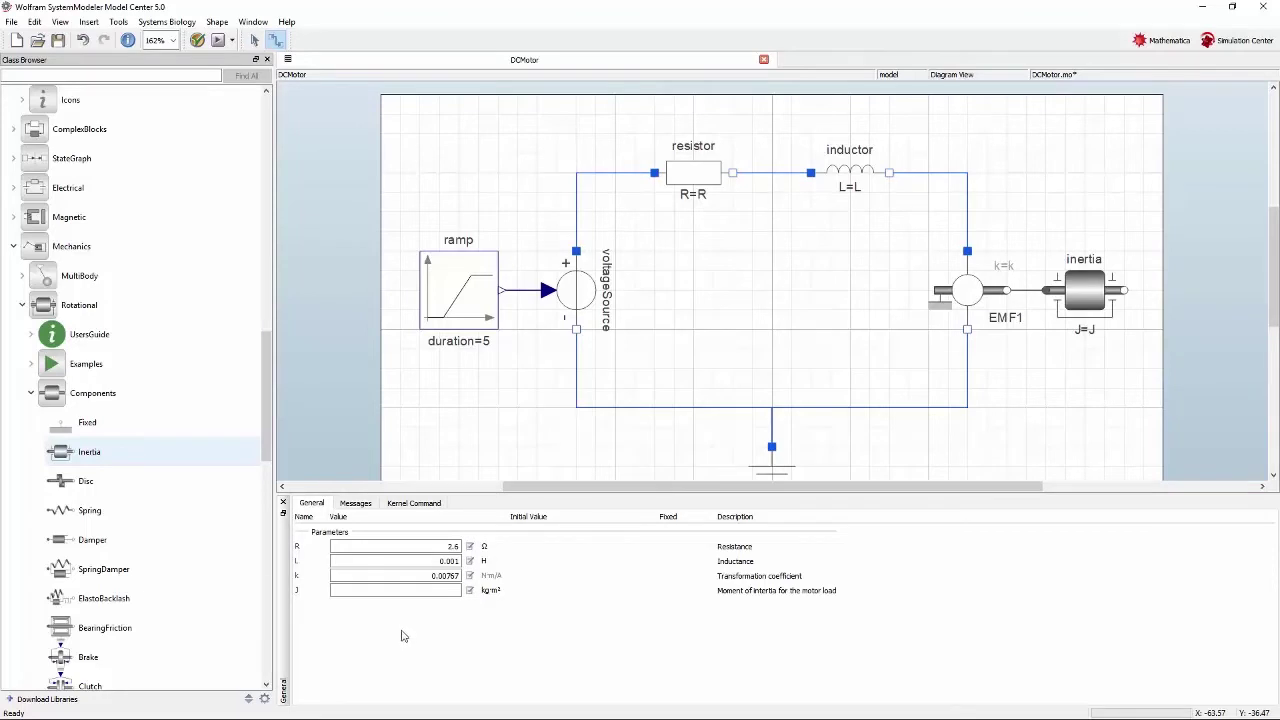
double_click(298, 592)
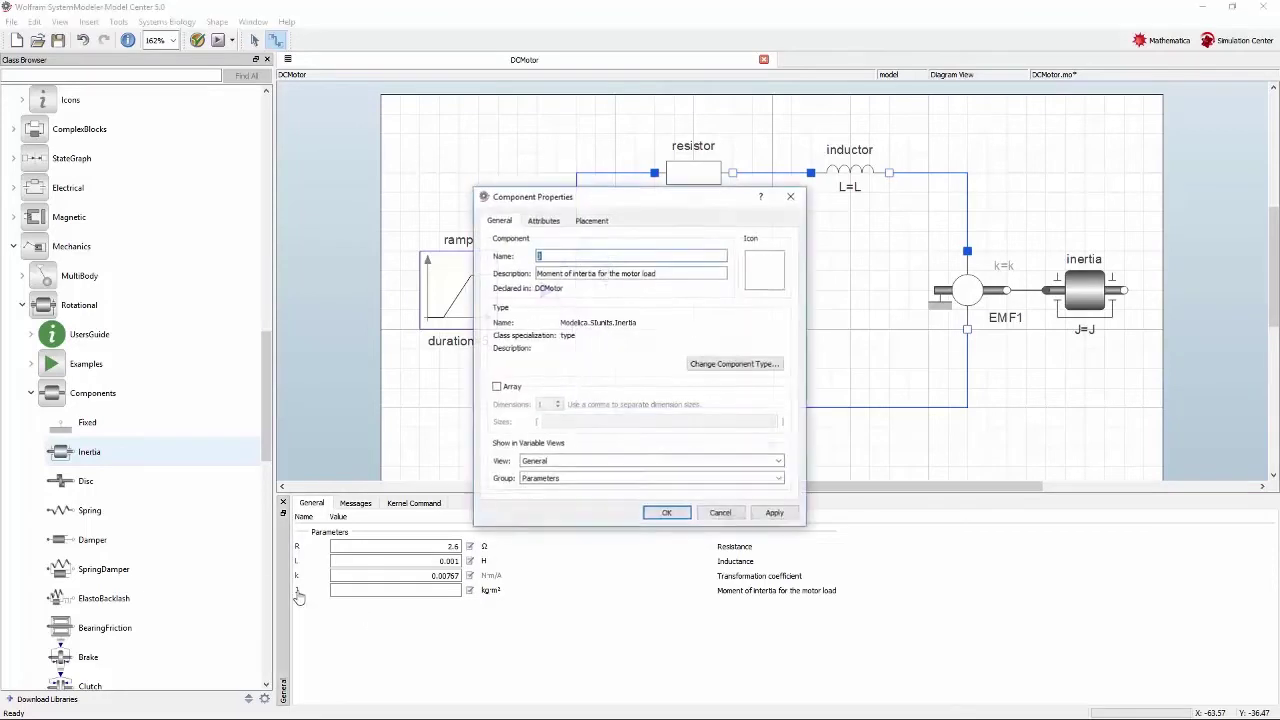
left_click(720, 513)
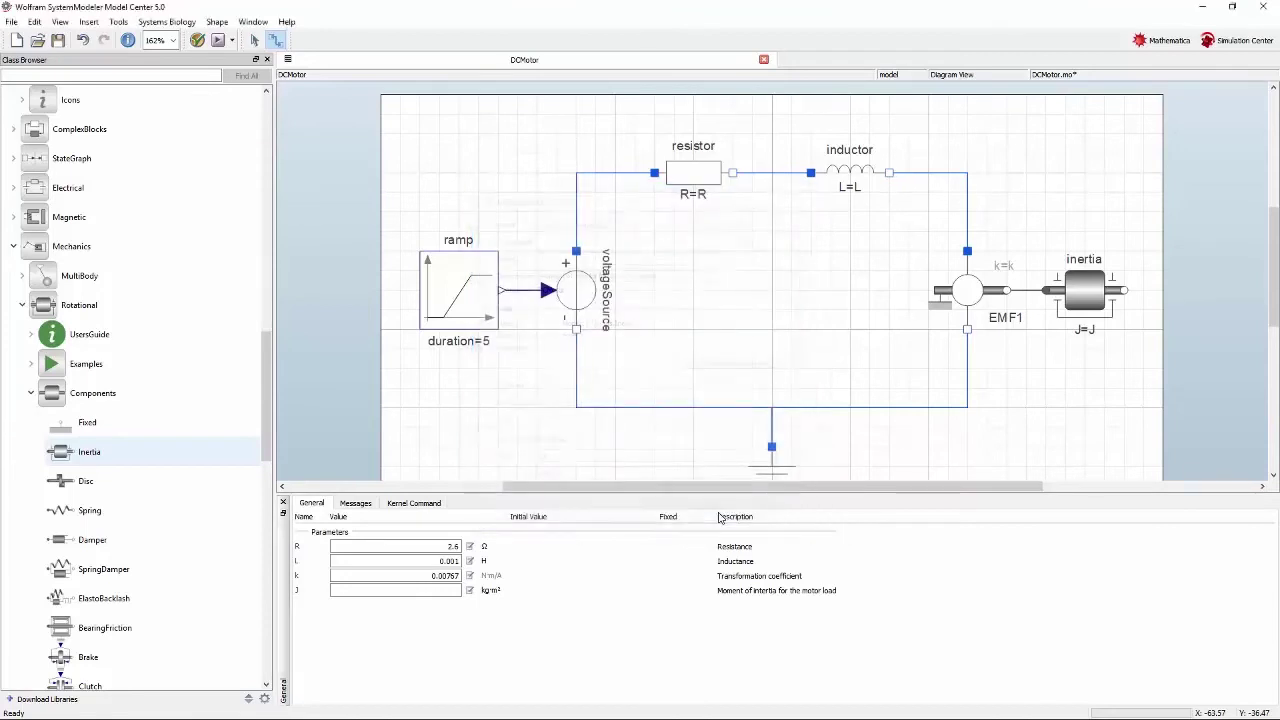
- Switch J's unit to kg·cm² and enter 1 as its value
left_click(492, 591)
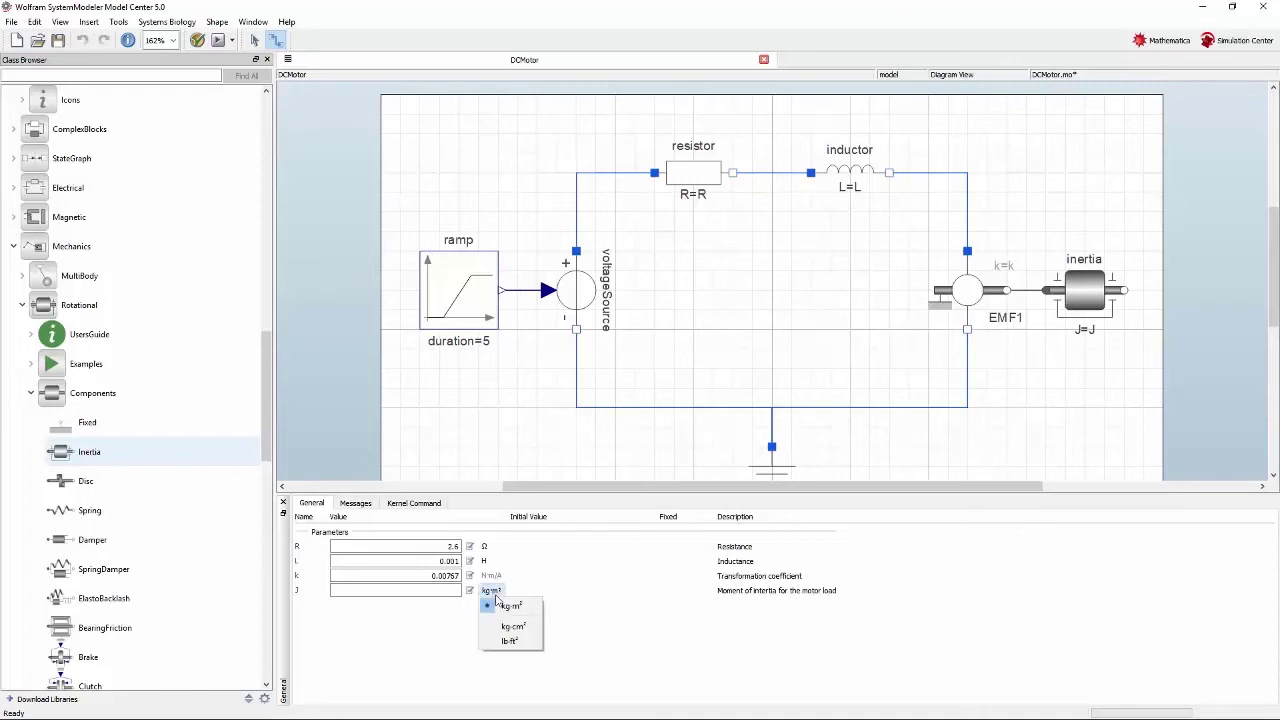
left_click(510, 622)
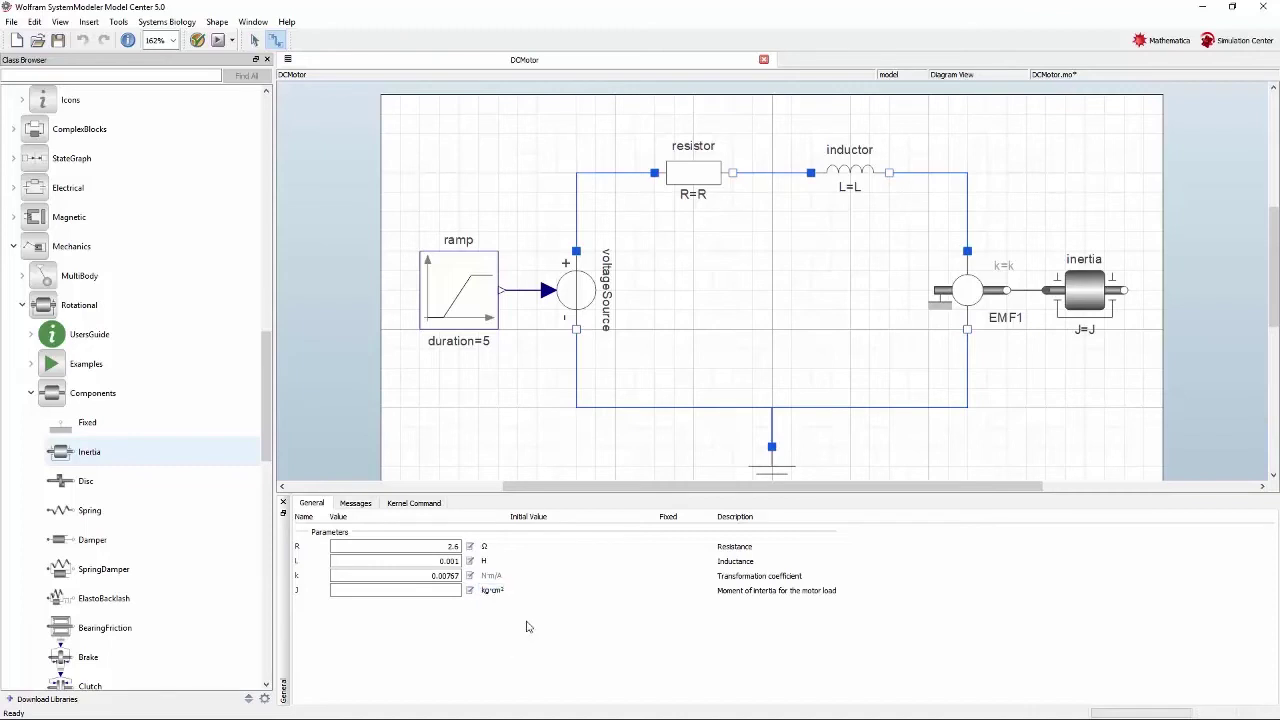
left_click(418, 591)
type("1")
- Select the inertia block on the diagram and enter 1 in its J field
left_click(1074, 294)
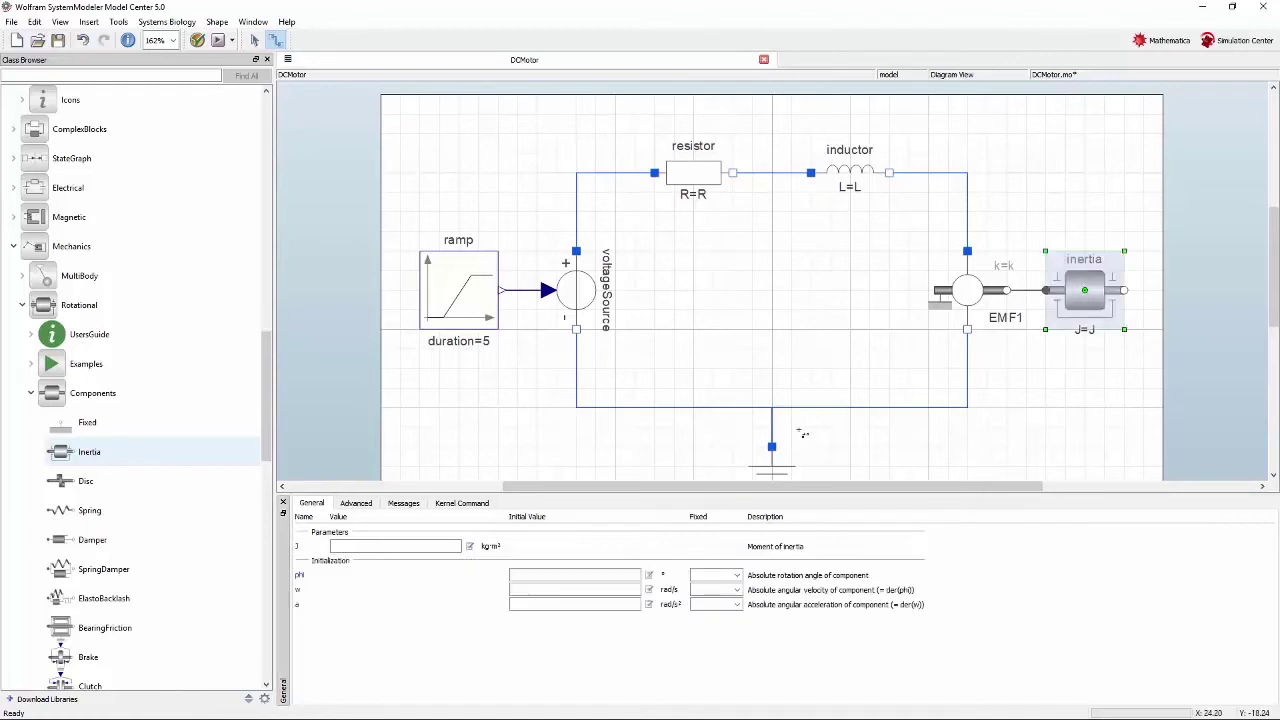
left_click(458, 546)
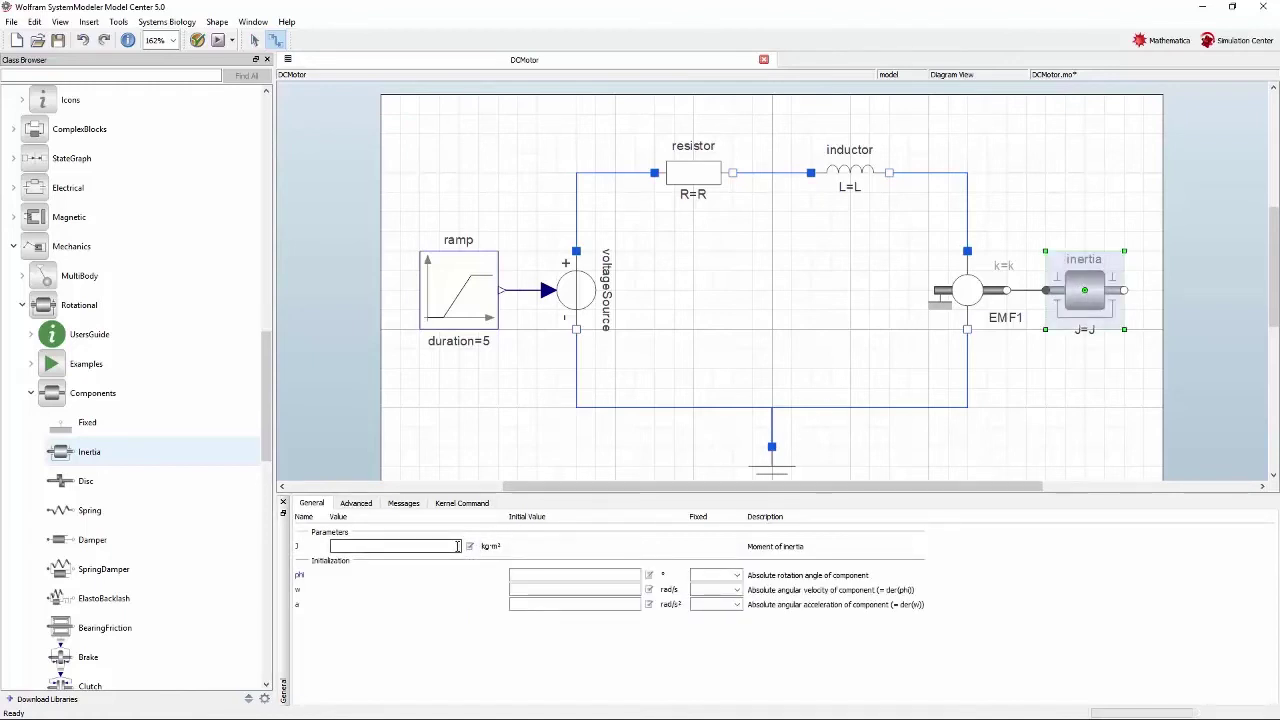
type("1")
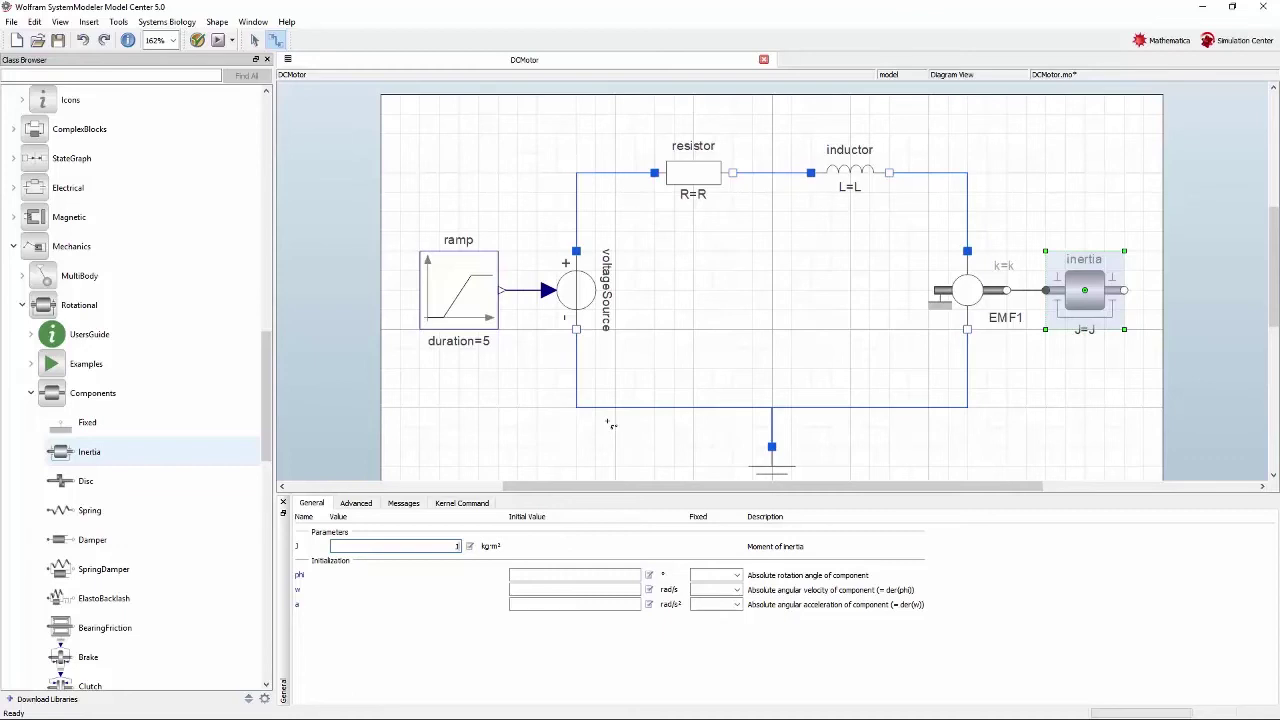
- Validate DCMotor and confirm the 47 equations and 47 variables are balanced
left_click(199, 44)
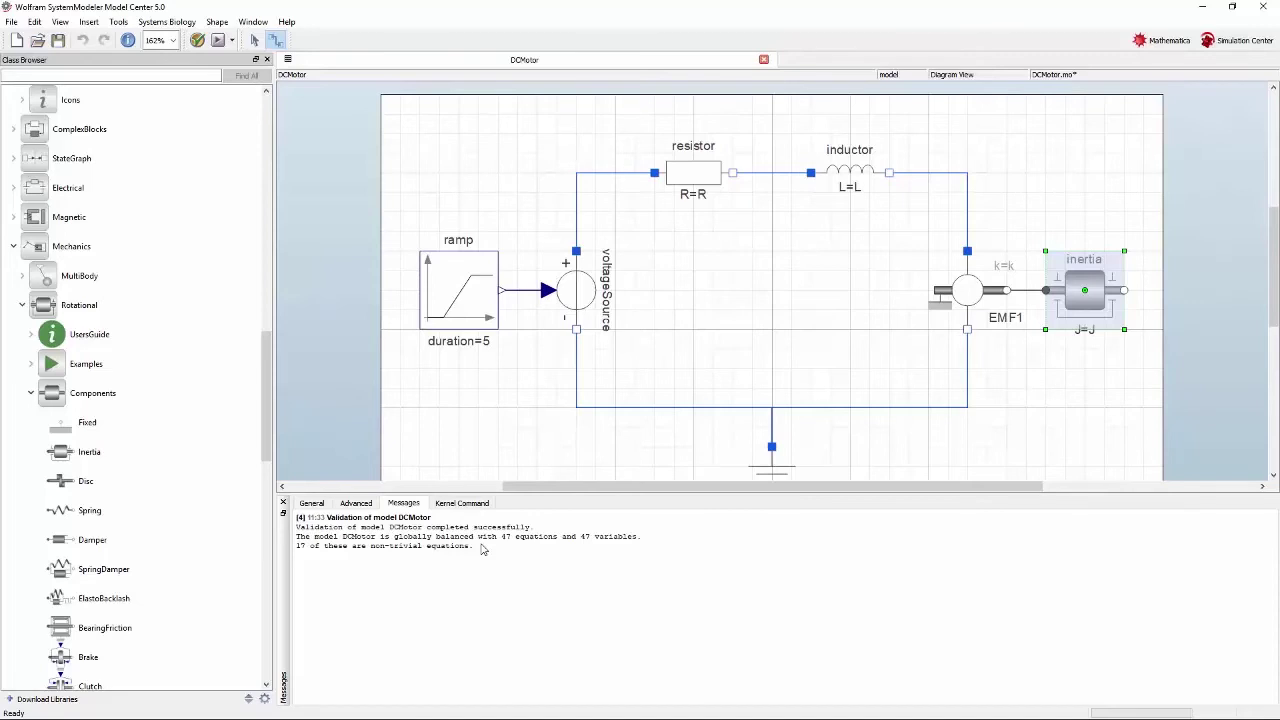
- Set the experiment Stop time to 100 s in Review Settings and run the DCMotor simulation
left_click(217, 41)
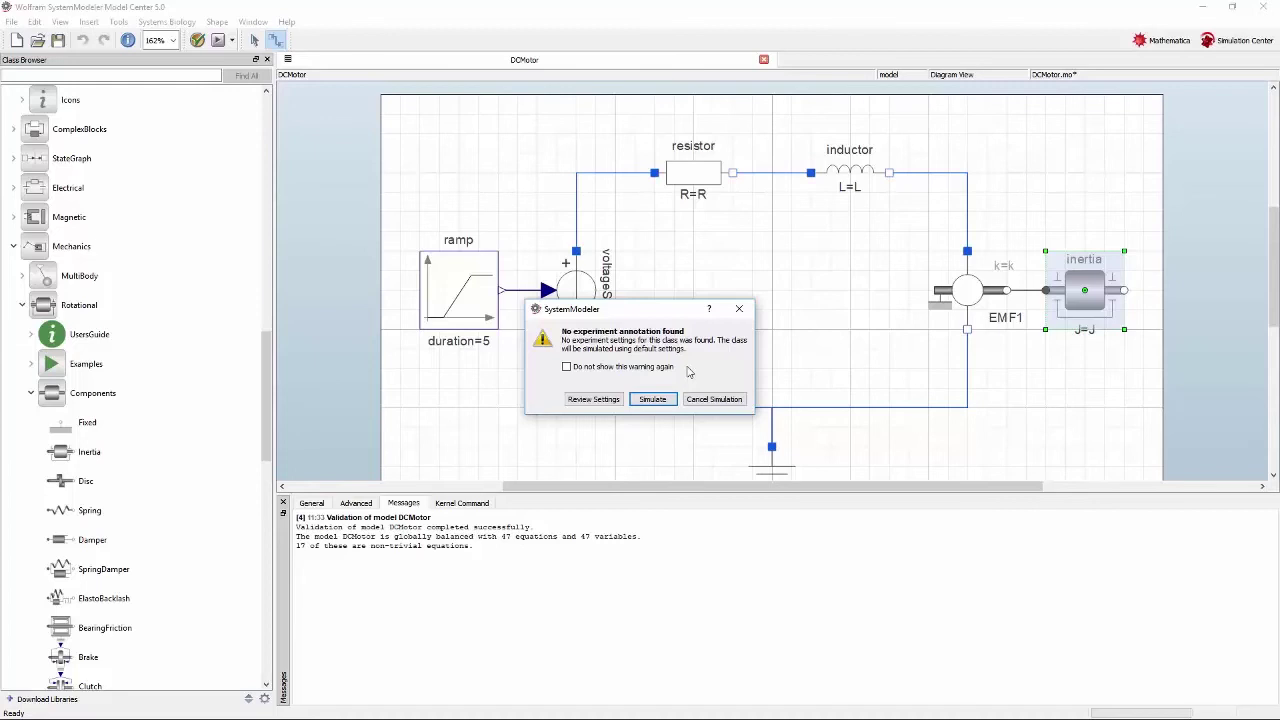
left_click(594, 400)
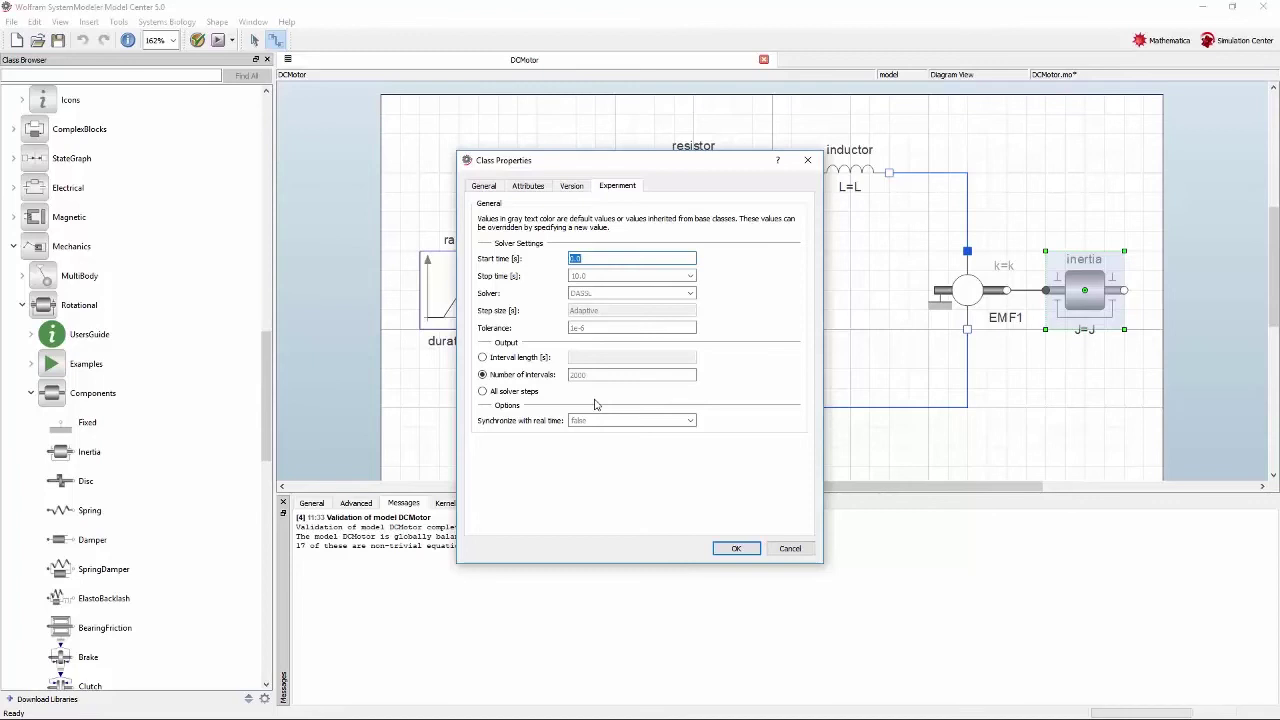
left_click(600, 275)
type("100")
left_click(737, 549)
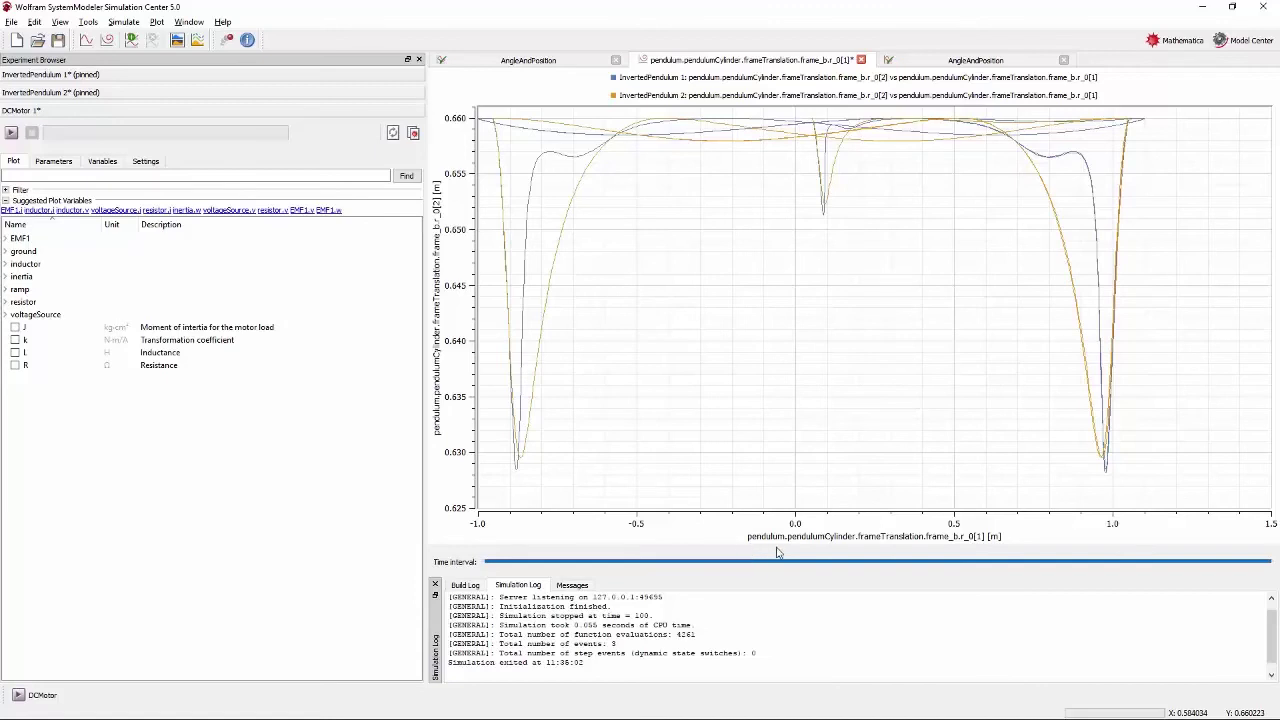
- Close all plot tabs, then close every experiment except DCMotor 1
right_click(676, 62)
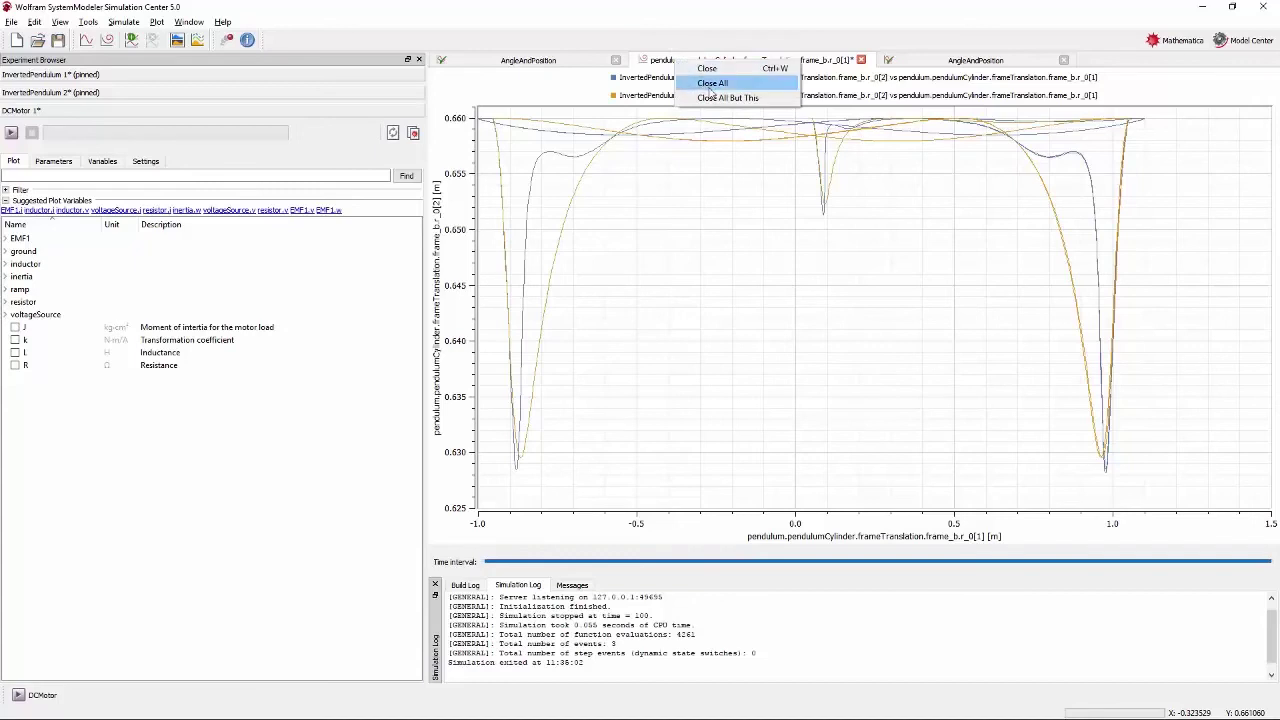
left_click(710, 86)
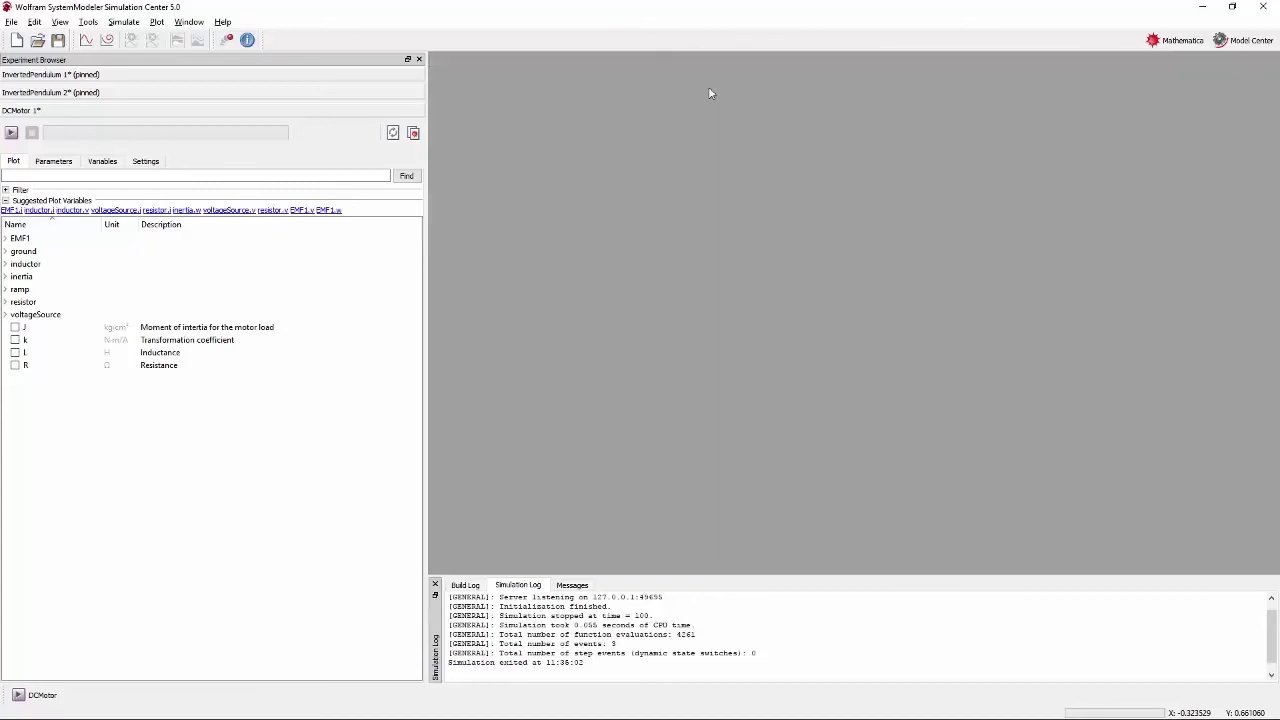
right_click(374, 120)
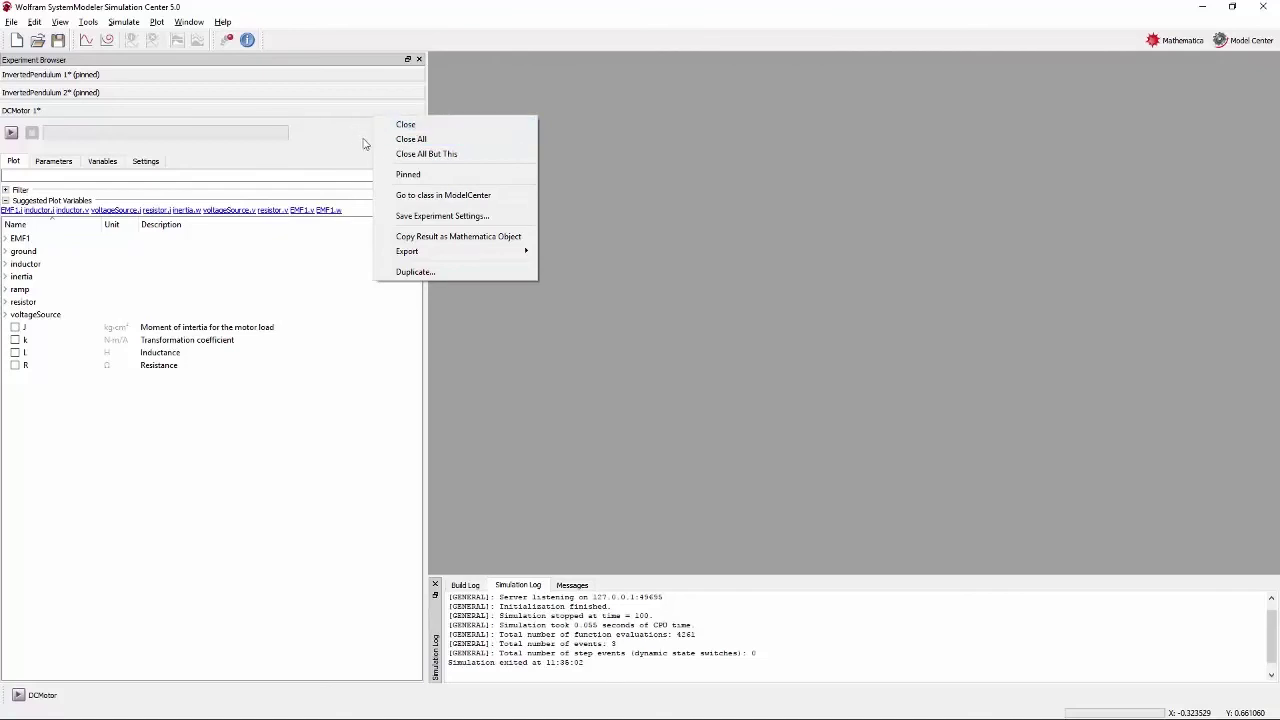
left_click(430, 161)
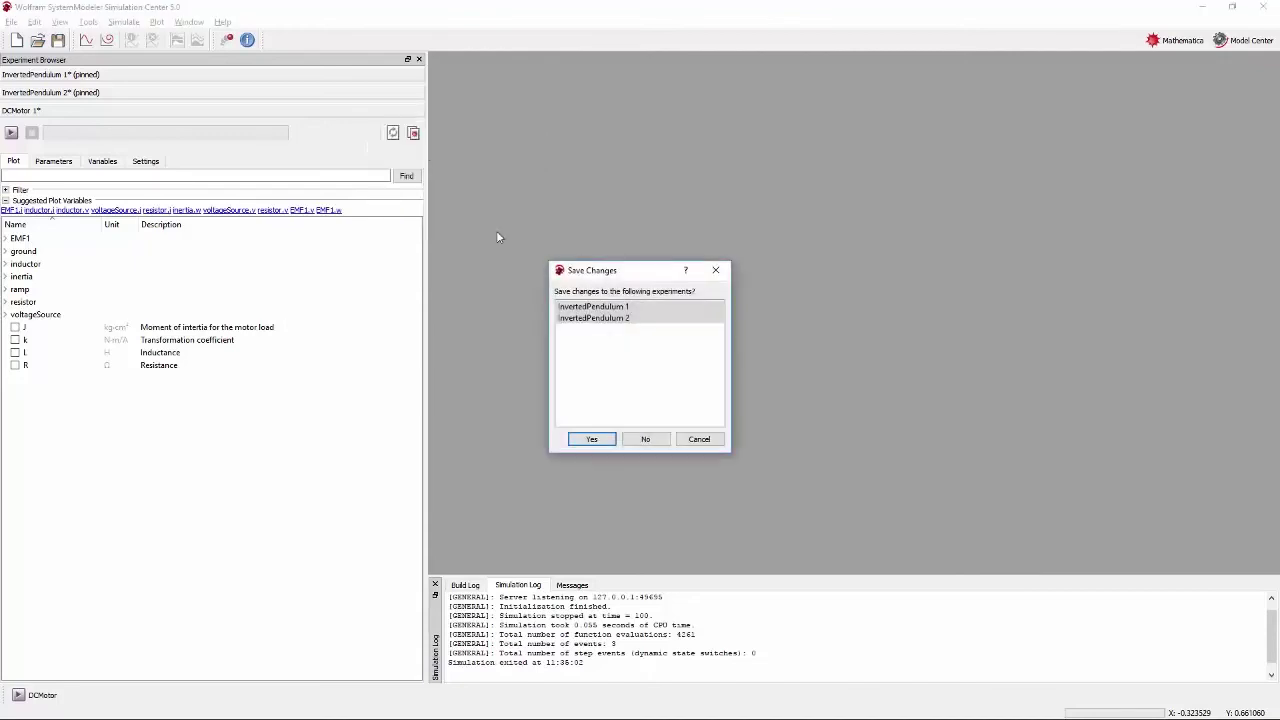
- Discard the pendulum experiment changes and plot EMF1's angular velocity w
left_click(659, 440)
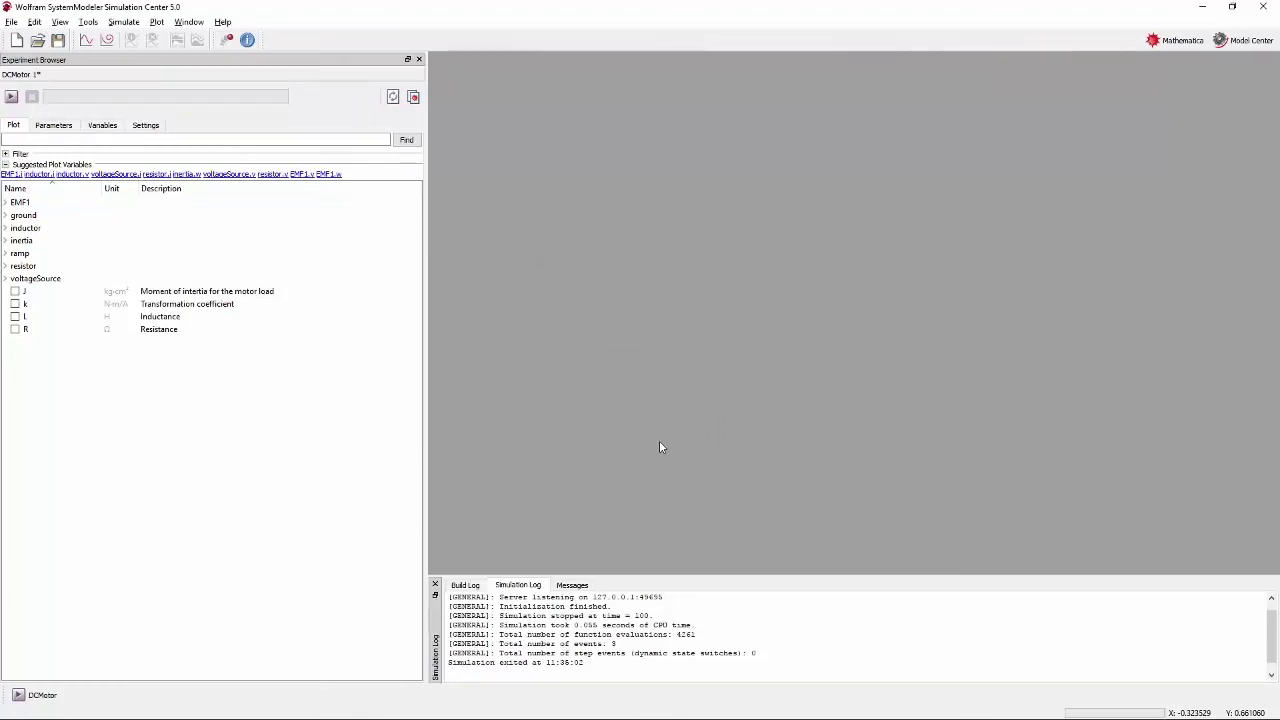
left_click(6, 202)
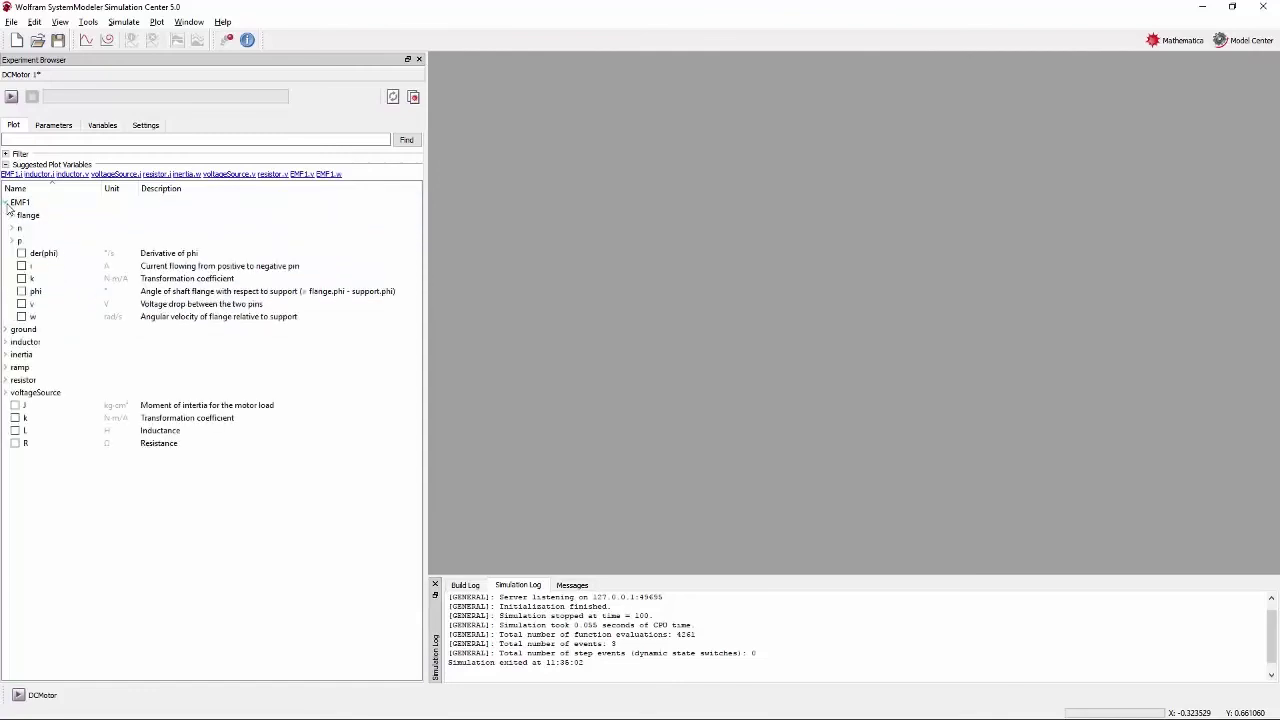
left_click(21, 317)
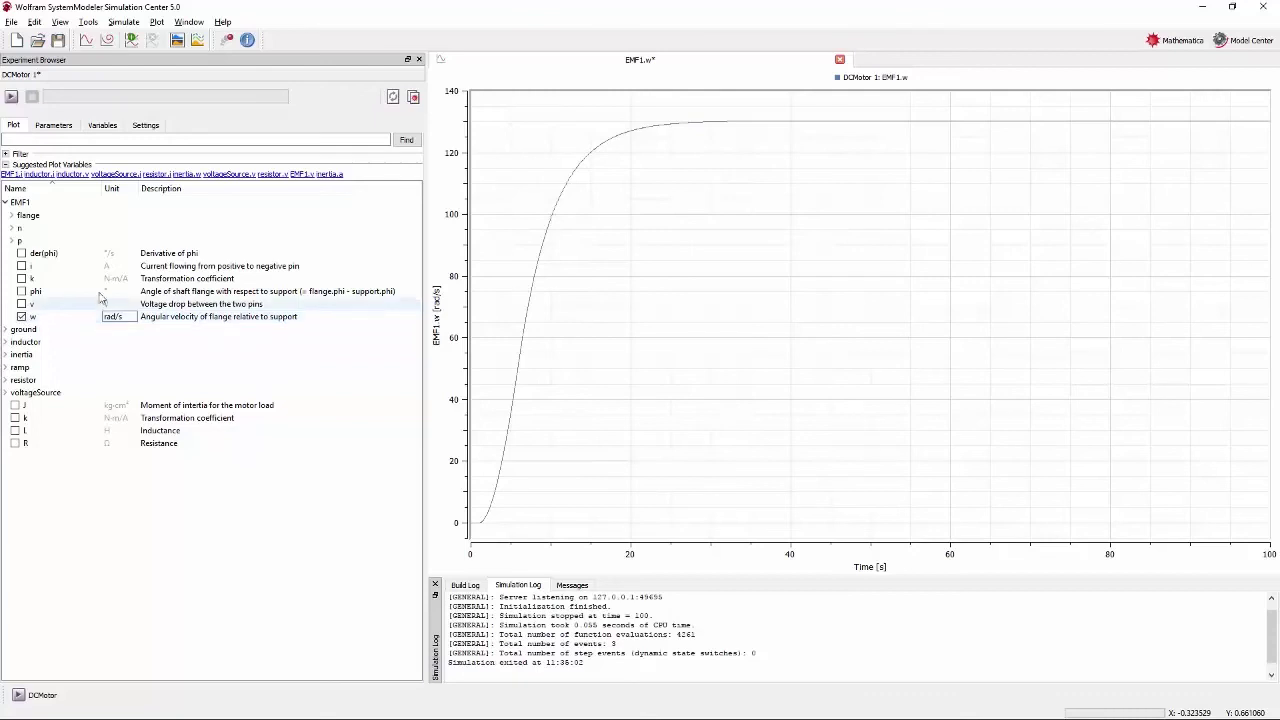
- Store the plot in DCMotor as the preferred plot named 'Motor Speed'
right_click(624, 234)
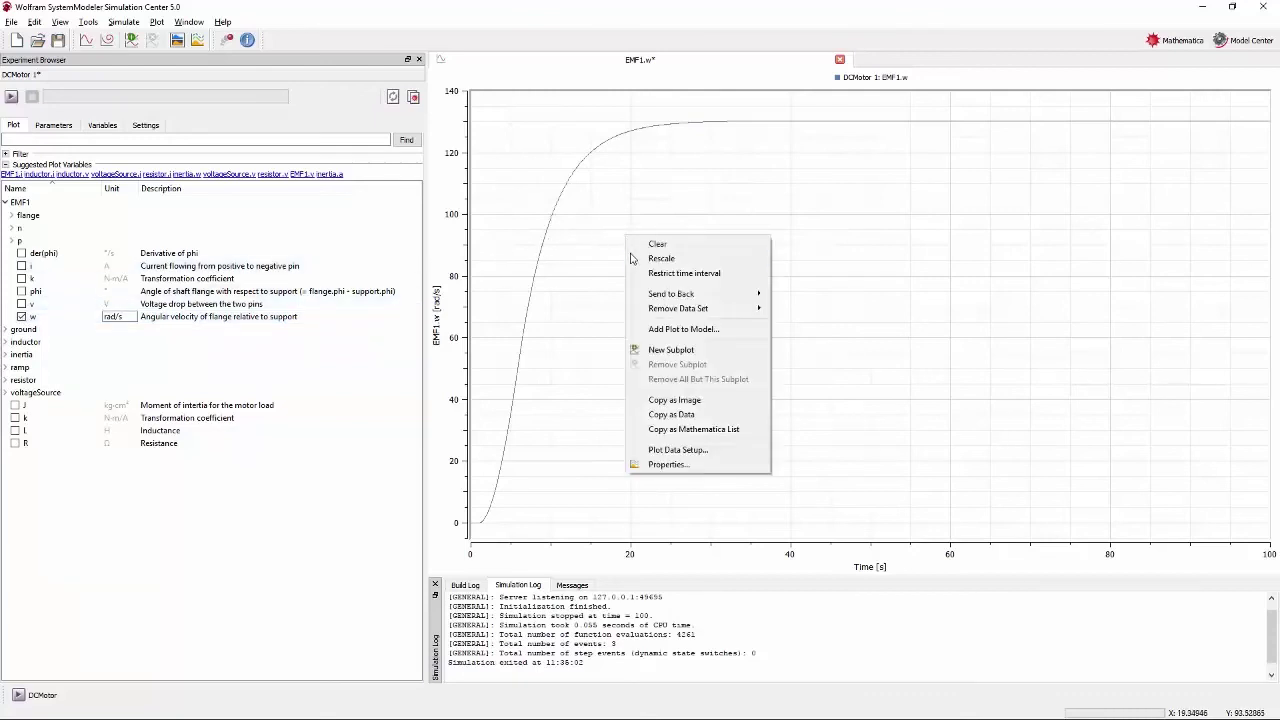
left_click(654, 329)
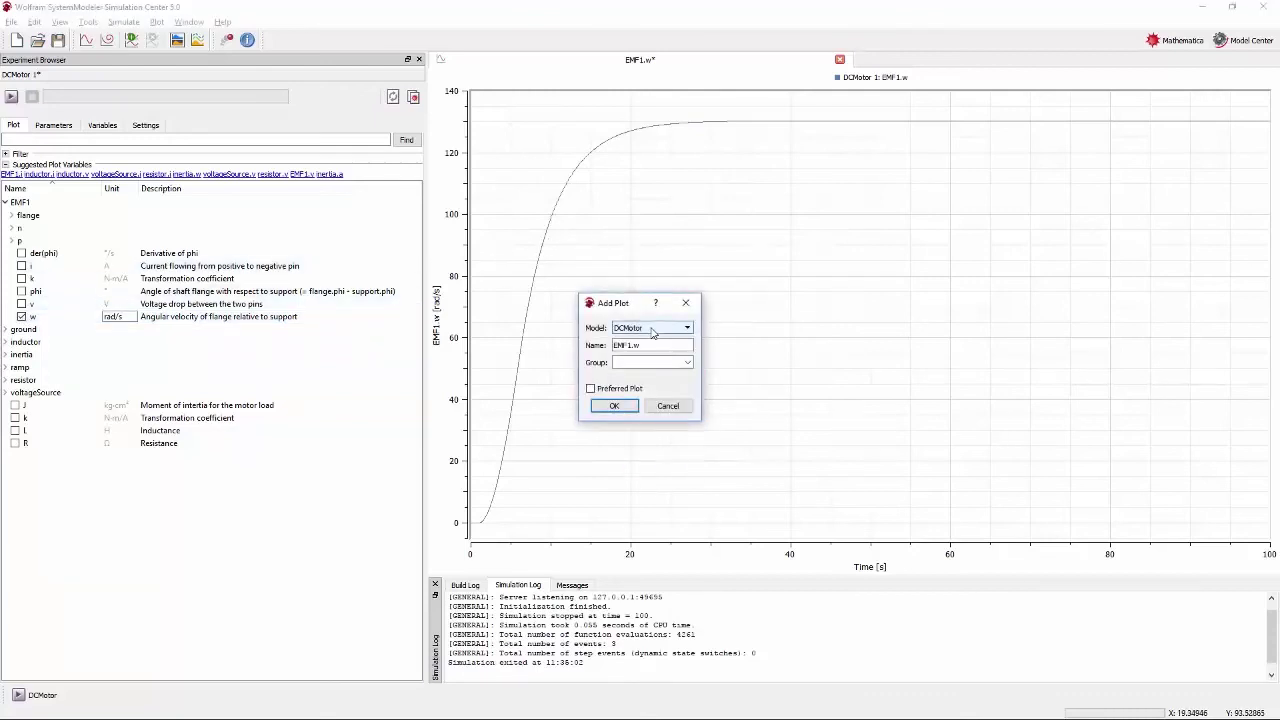
double_click(654, 346)
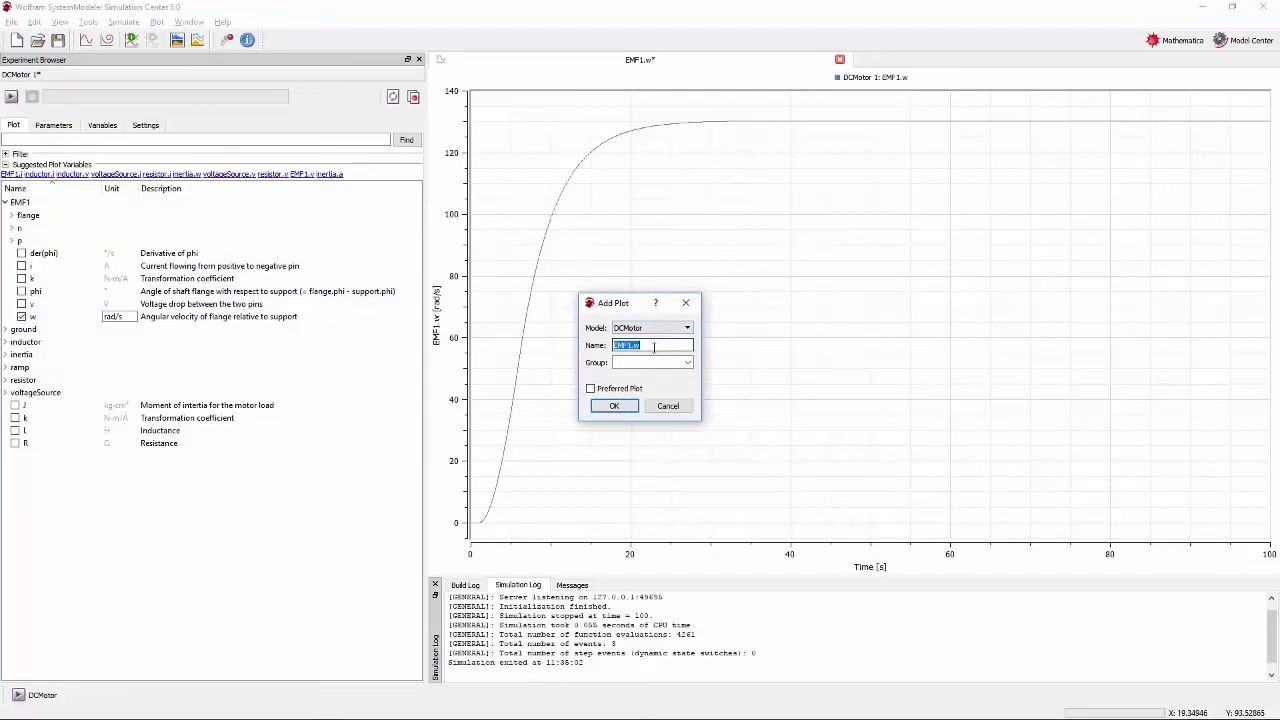
type("Motor Speed")
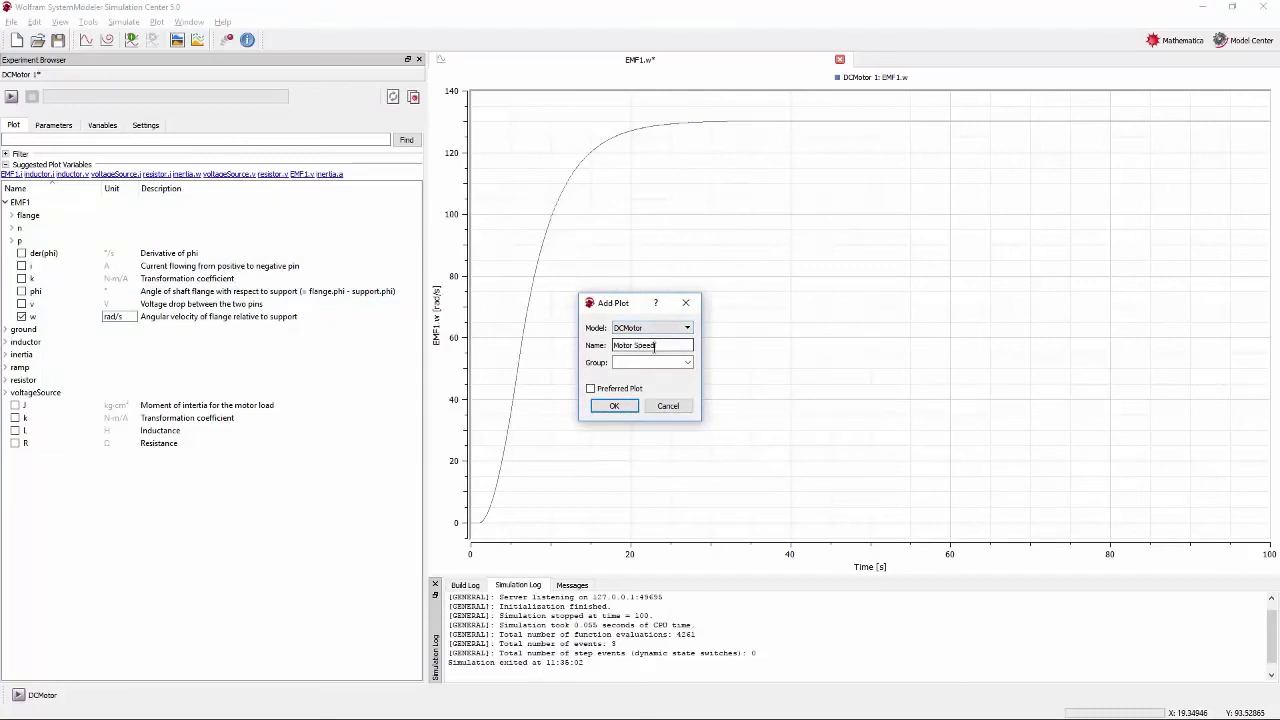
left_click(633, 393)
left_click(628, 408)
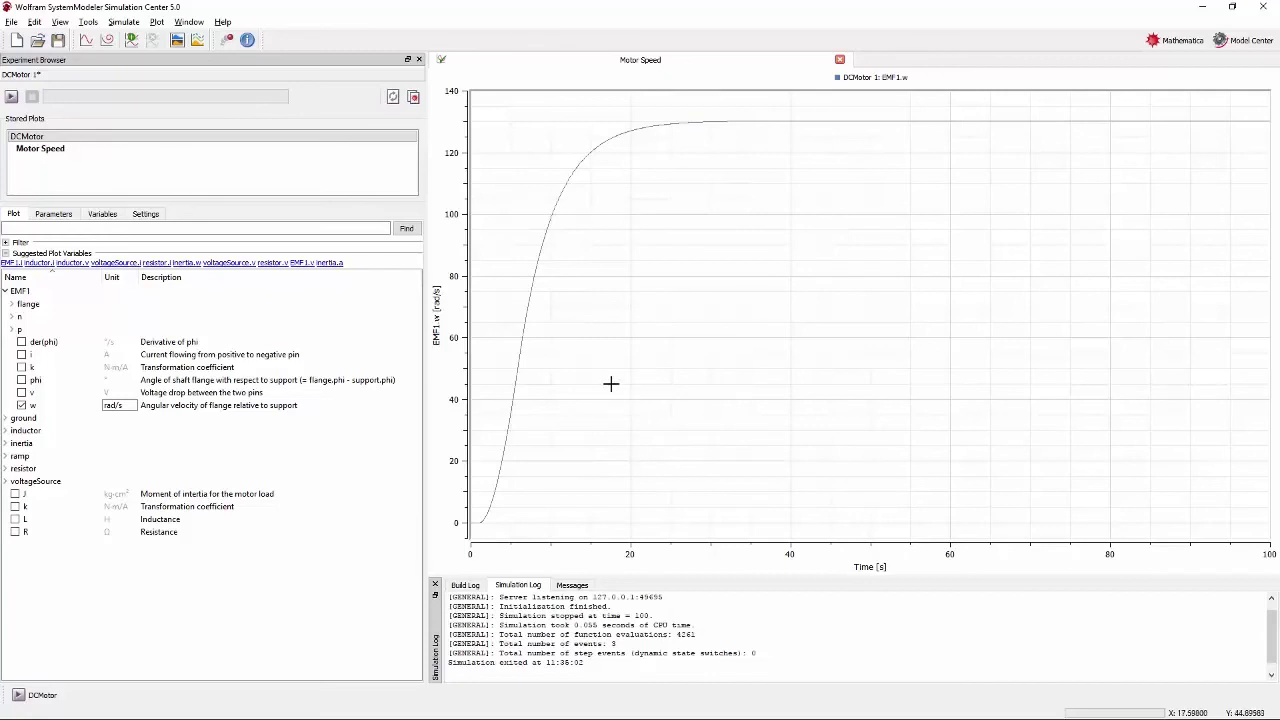
- Overlay EMF1.v, resistor.v and voltageSource.v in a fresh plot, then add an empty lower subplot
left_click(86, 39)
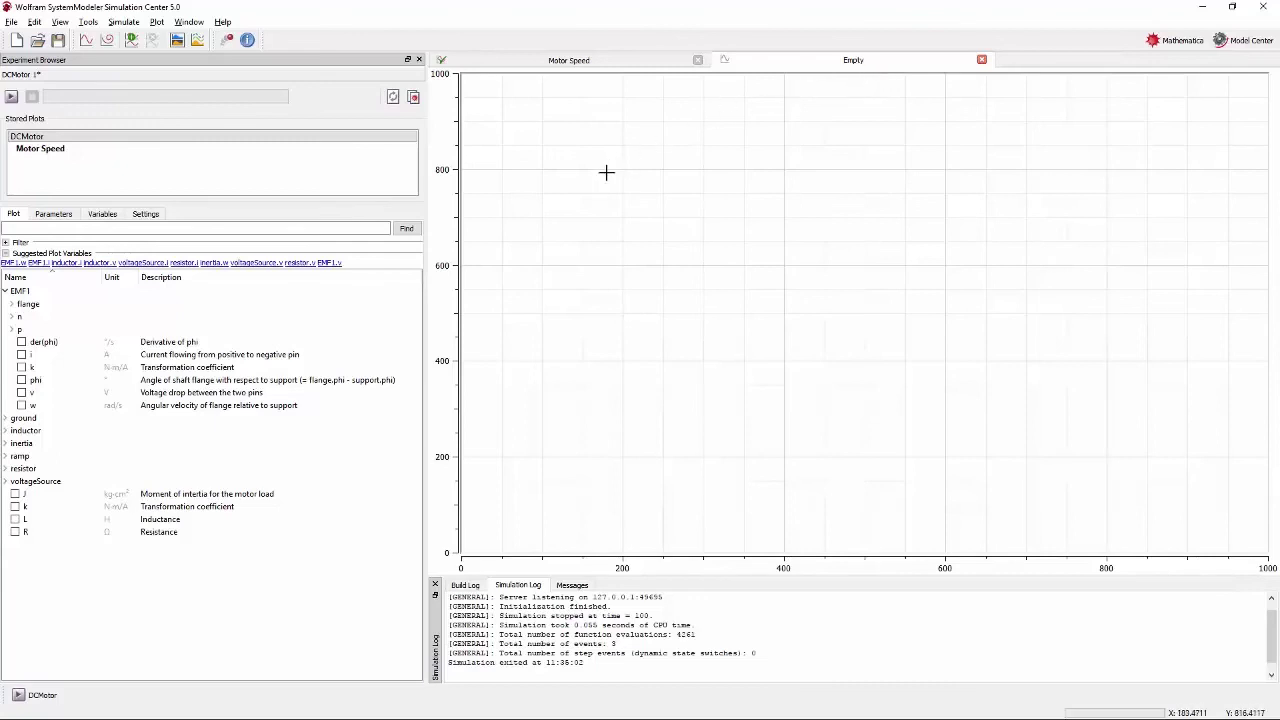
left_click(21, 393)
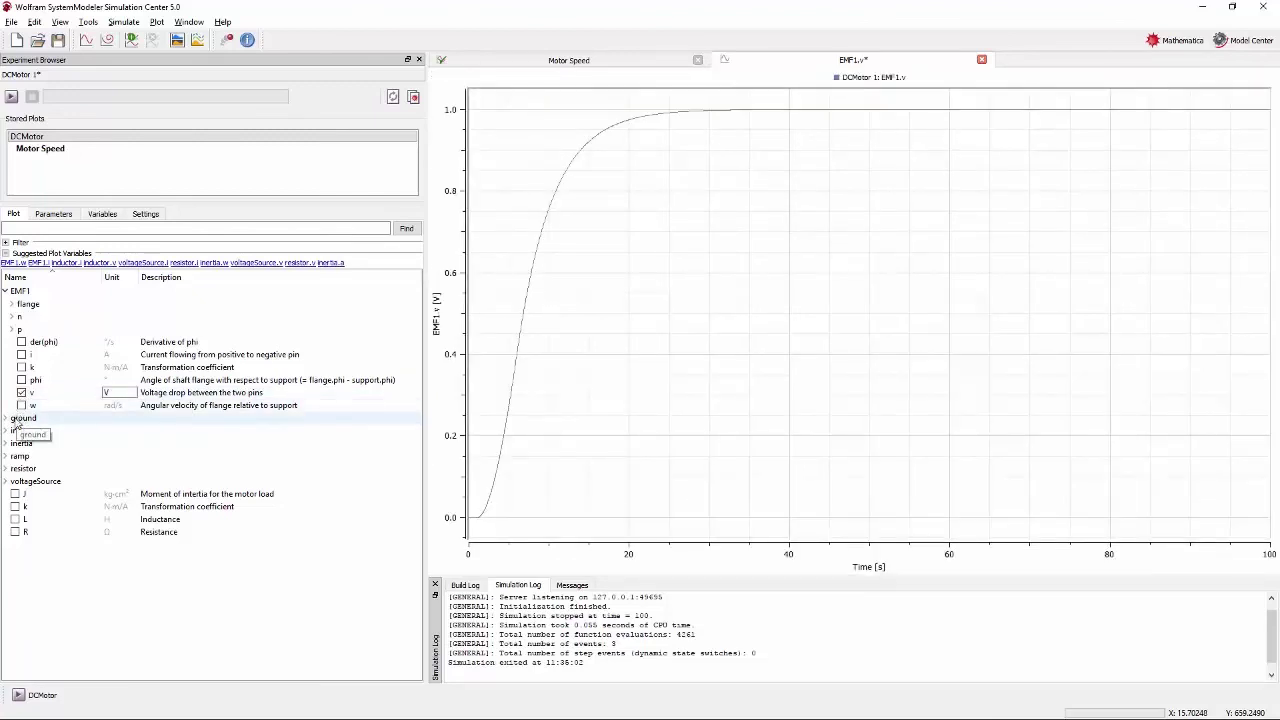
left_click(6, 468)
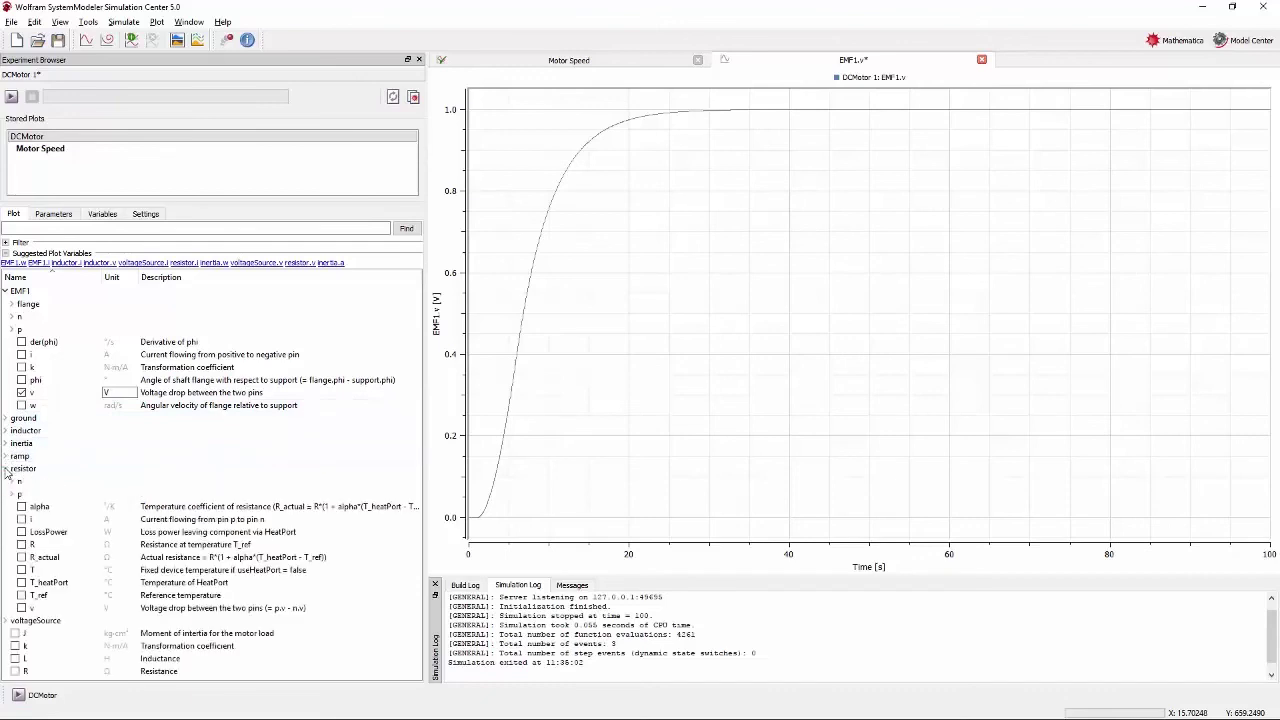
left_click(22, 608)
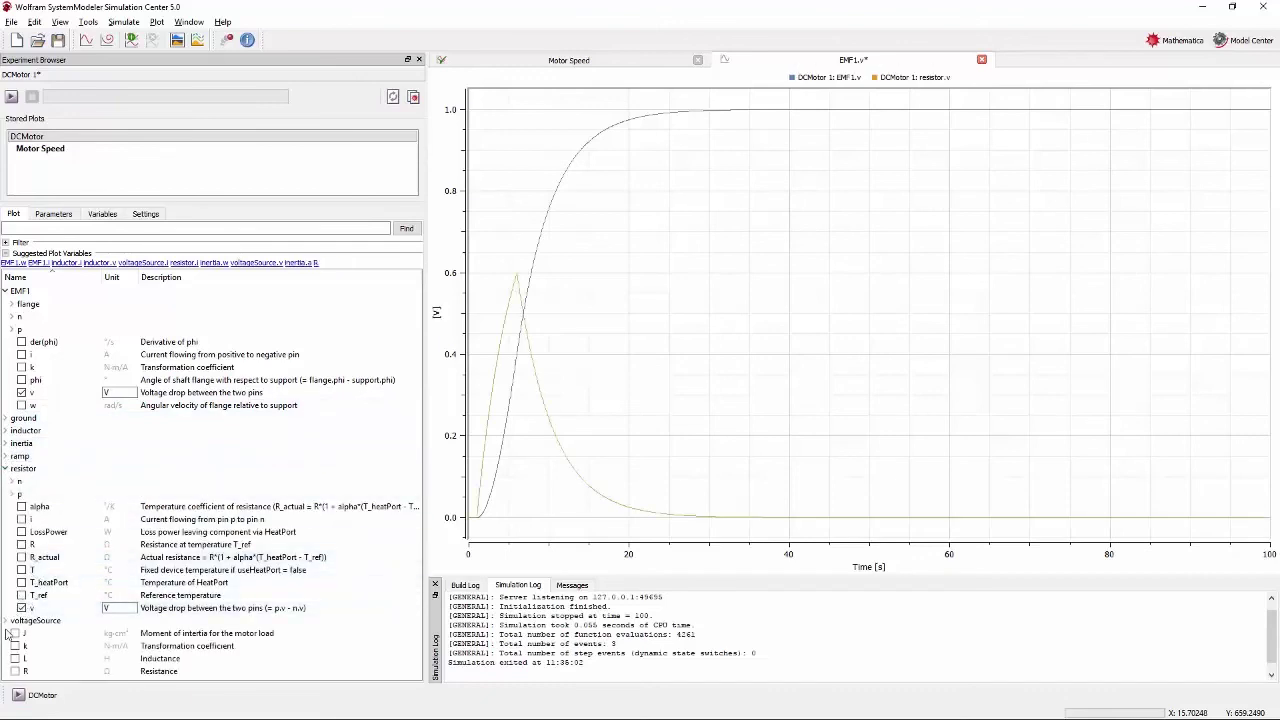
left_click(6, 620)
scroll(9, 616, "down", 1)
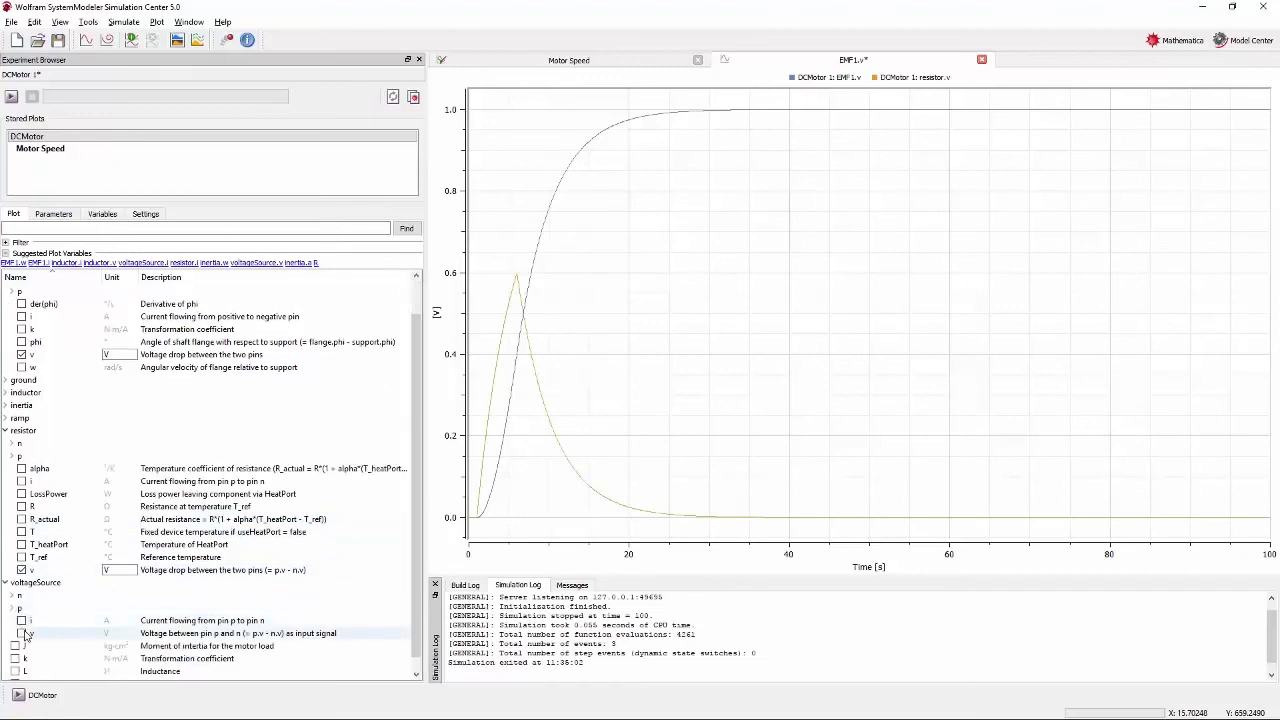
left_click(22, 634)
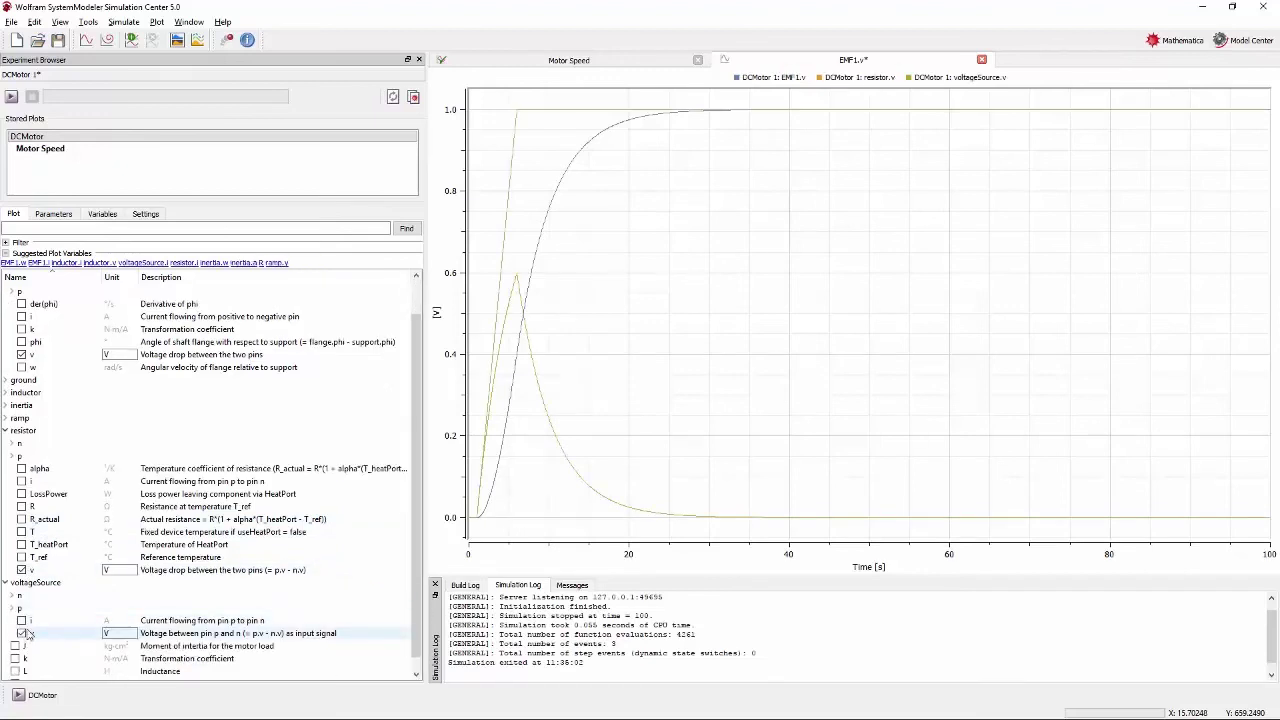
left_click(132, 44)
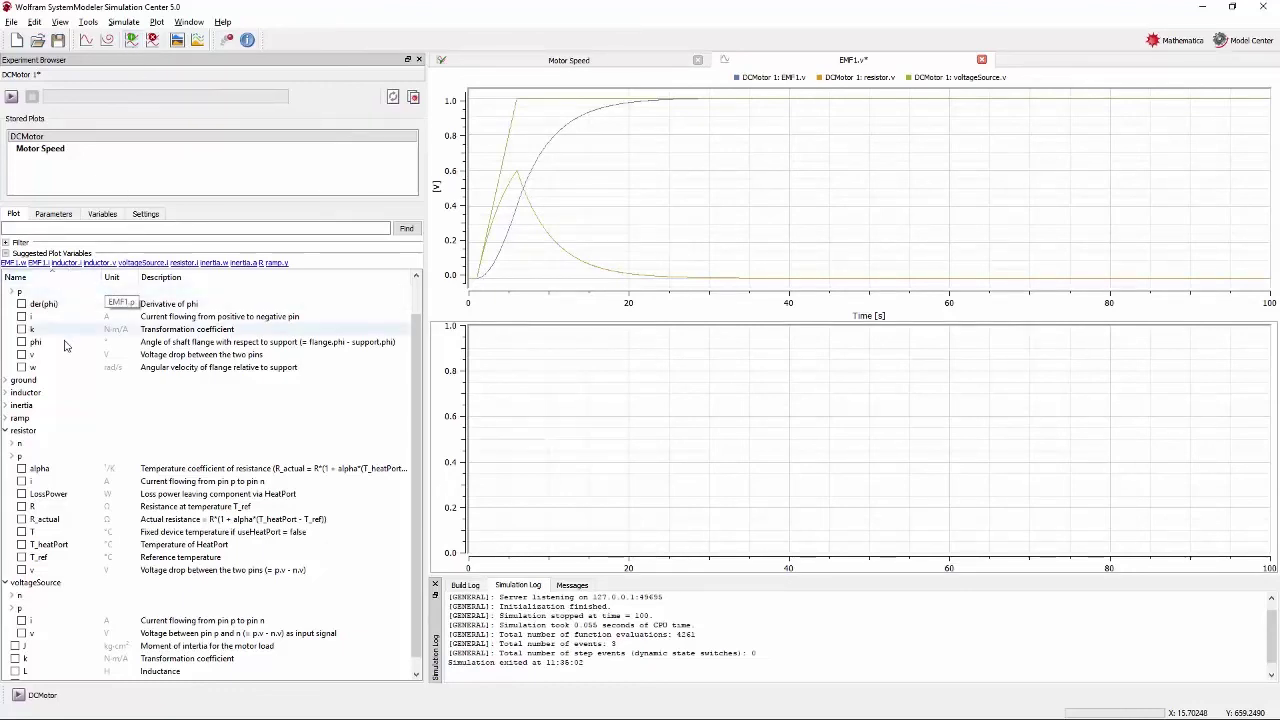
- Plot EMF1.i in the lower subplot and add the plot to DCMotor as 'Circuit Voltage and Current'
scroll(100, 330, "up", 1)
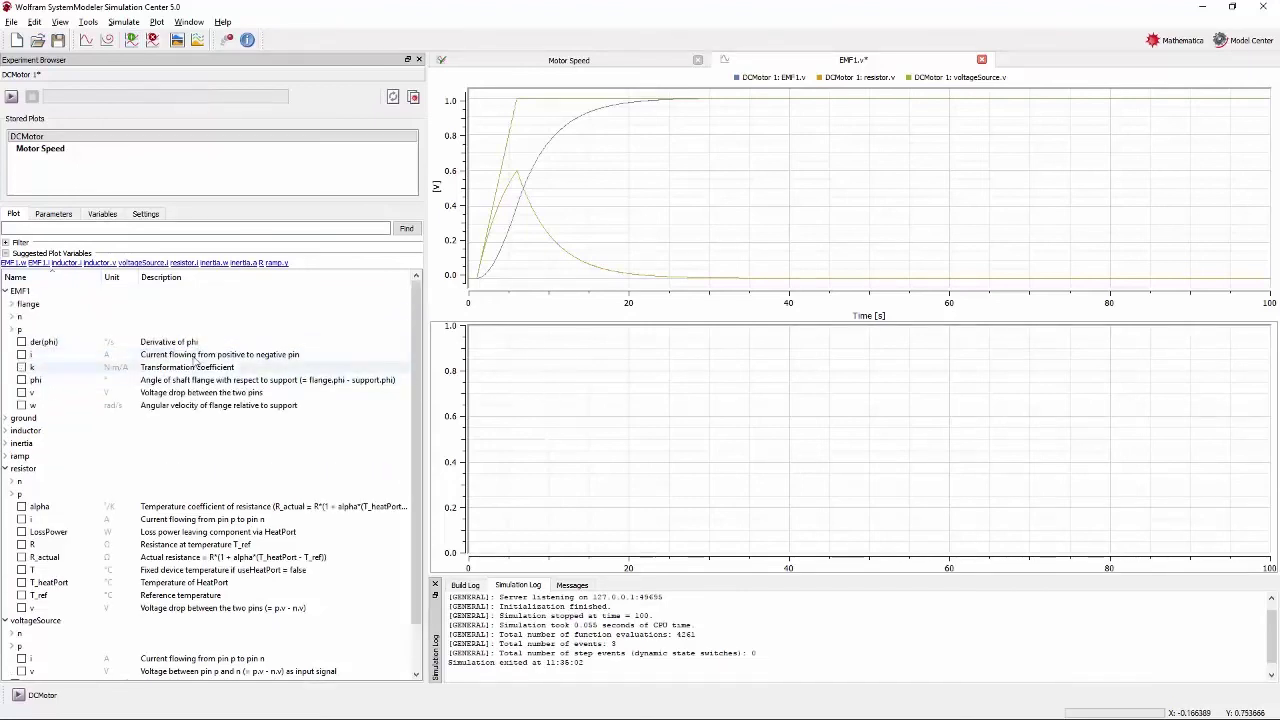
left_click(22, 355)
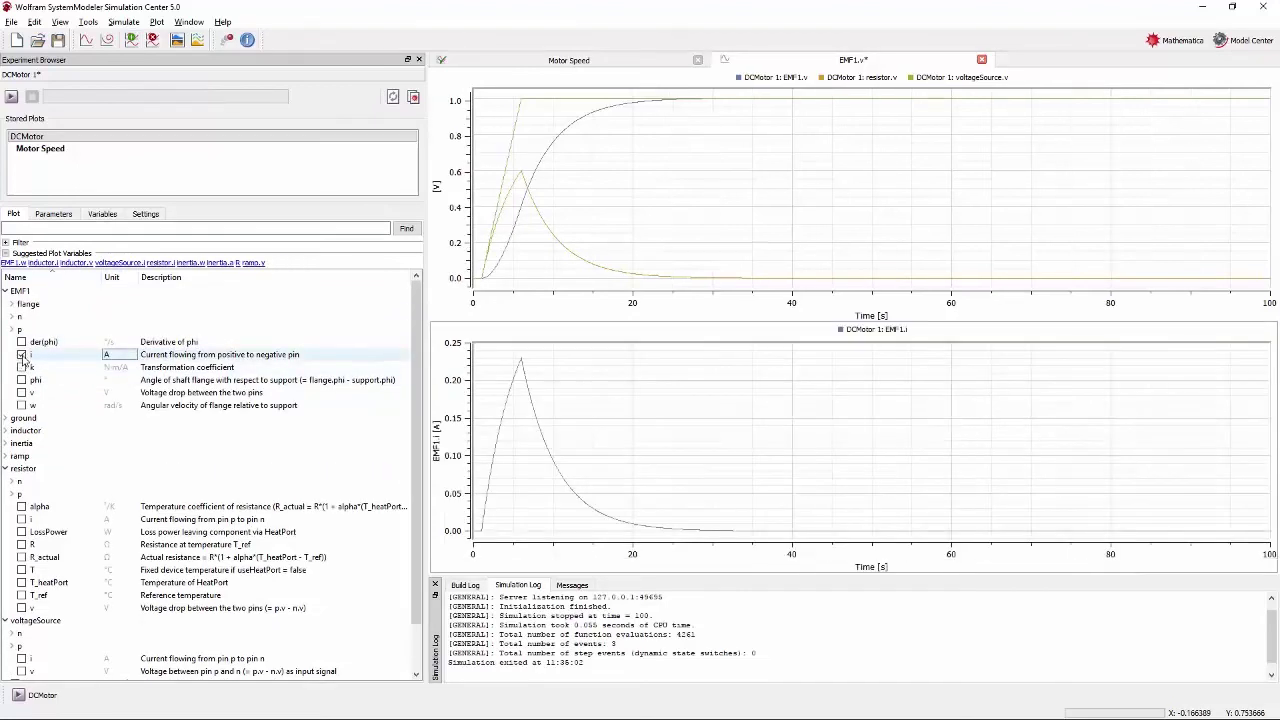
right_click(736, 245)
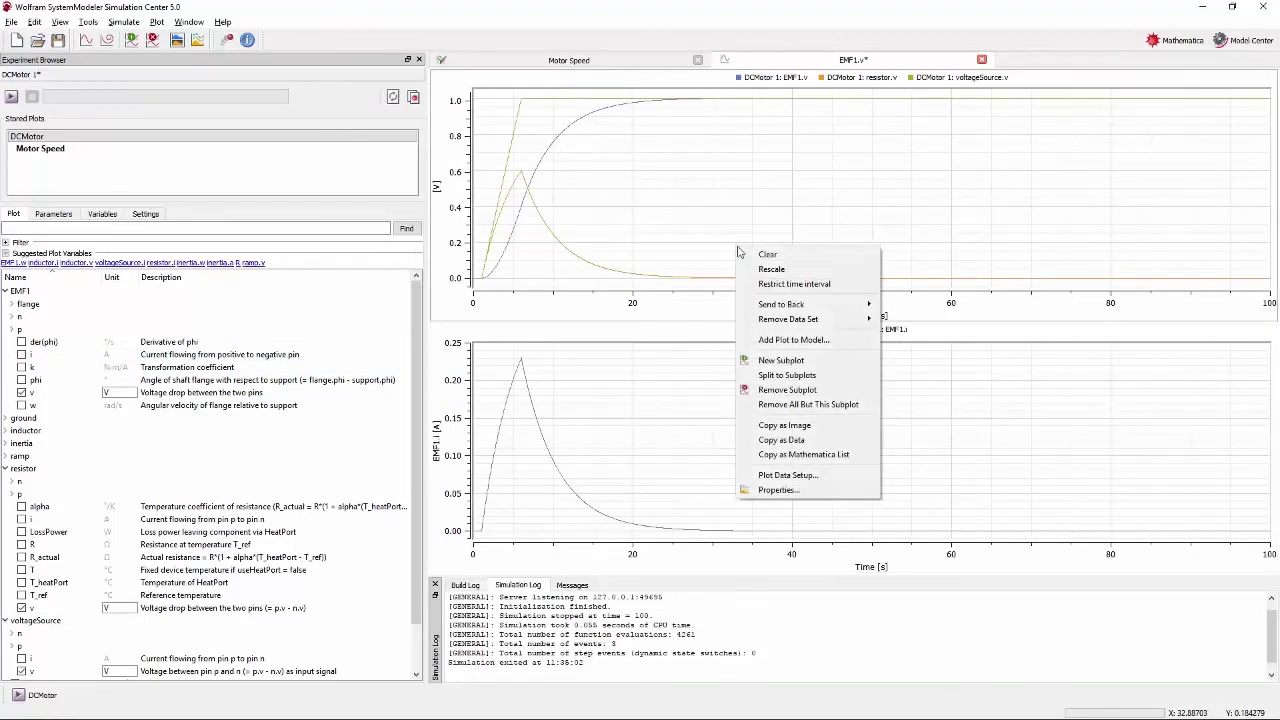
left_click(792, 340)
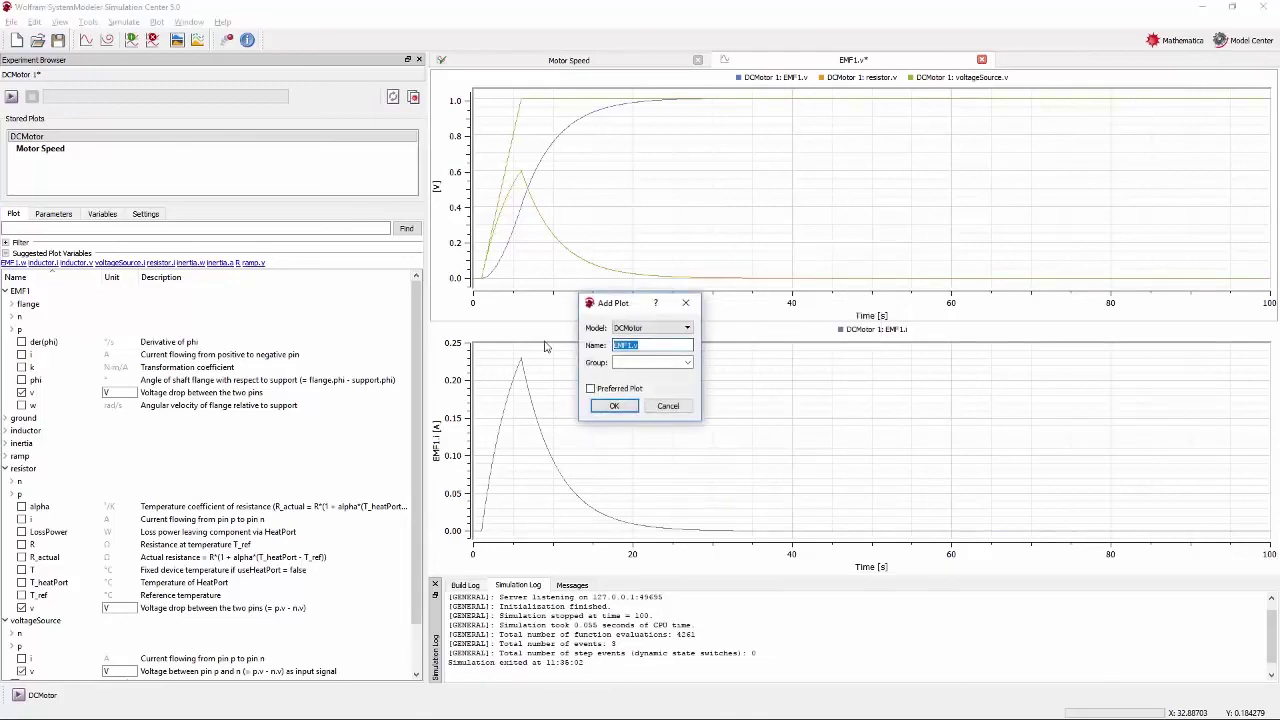
type("C")
type("ircuit Volta")
type("ge and C")
type("urrent")
left_click(614, 405)
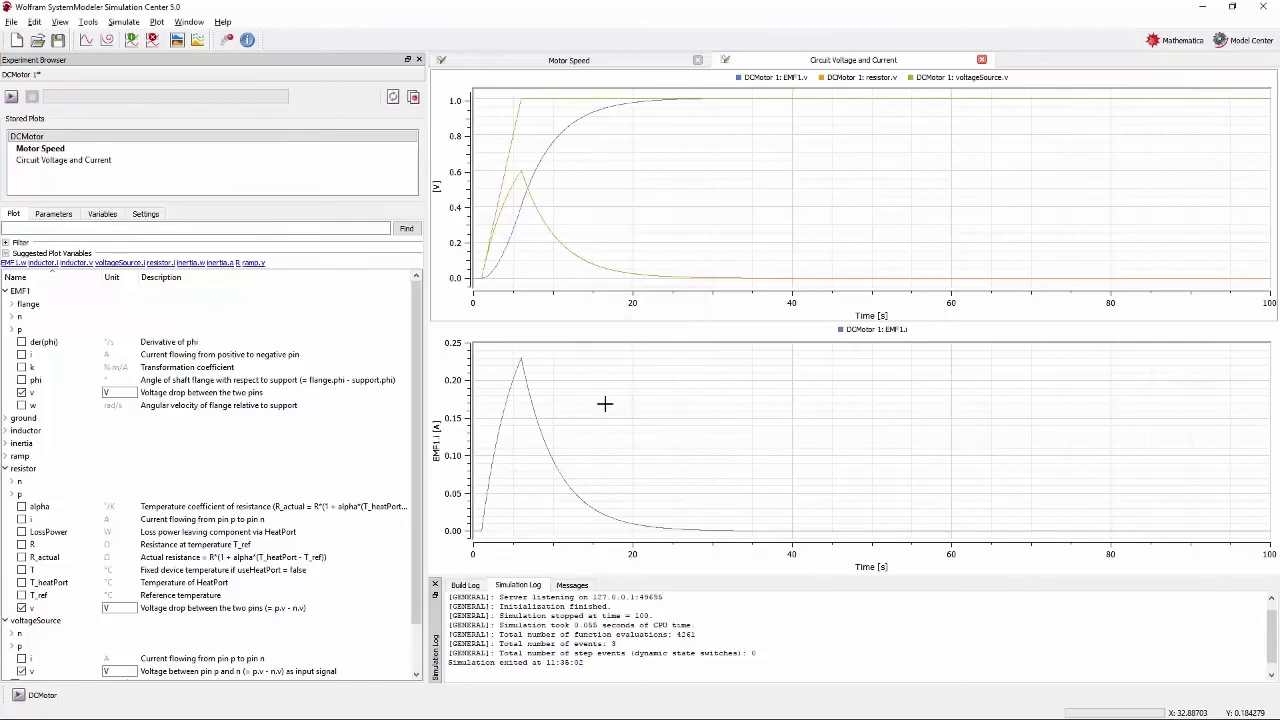